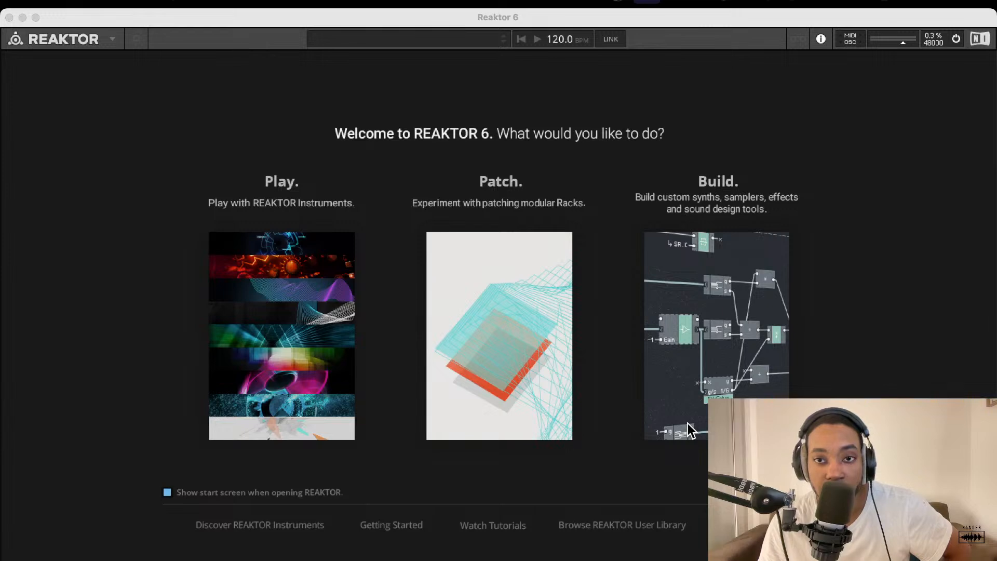
Start a new ensemble for building and show the Player content in the browser.
{"action": "left_click", "coordinate": [705, 326]}
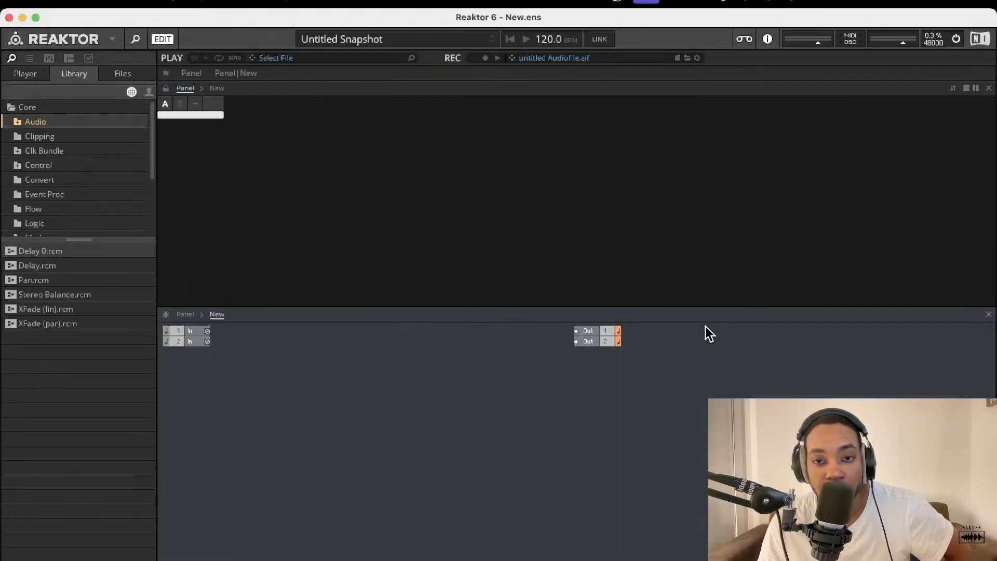
{"action": "left_click", "coordinate": [19, 74]}
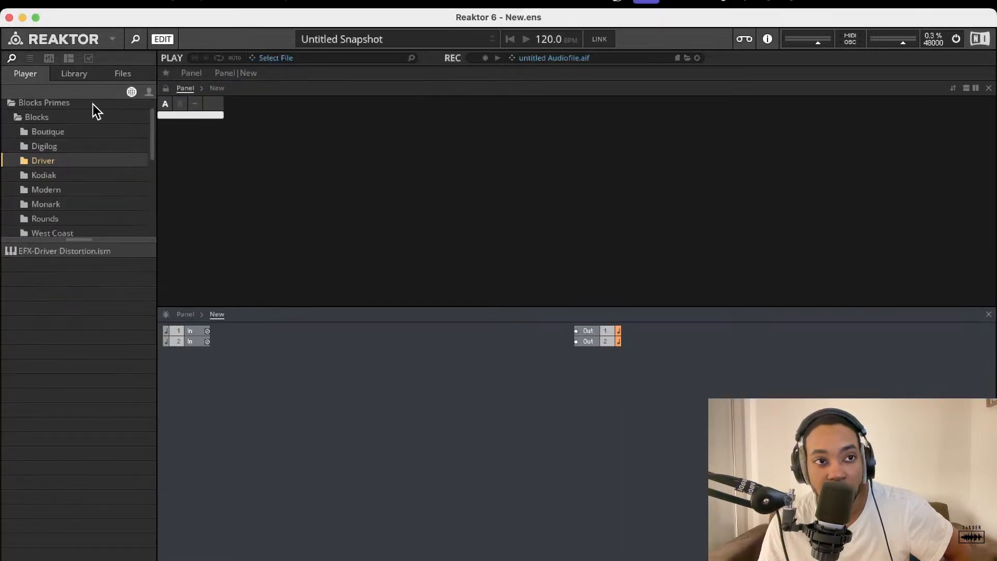
{"action": "left_click", "coordinate": [768, 39]}
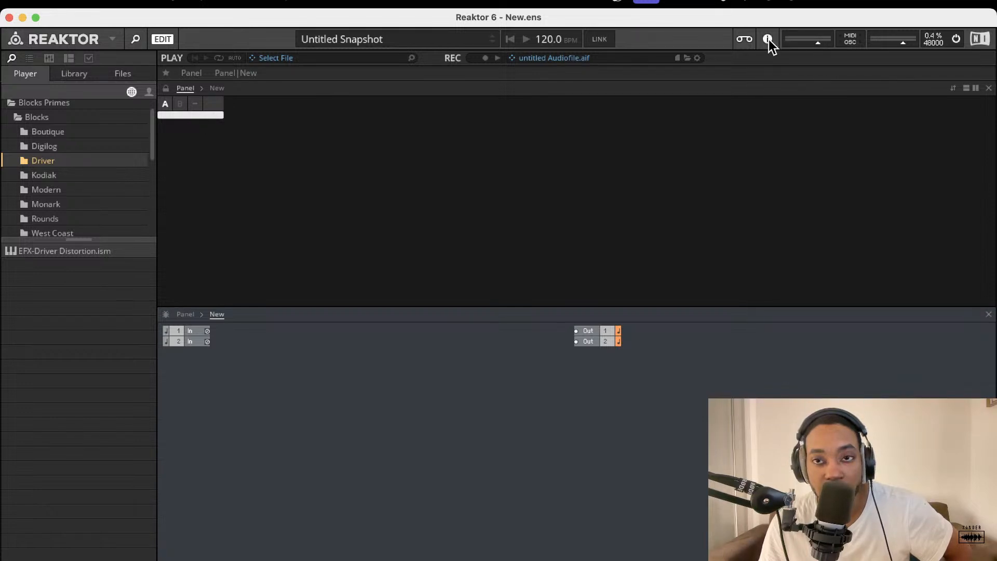
{"action": "left_click", "coordinate": [769, 39]}
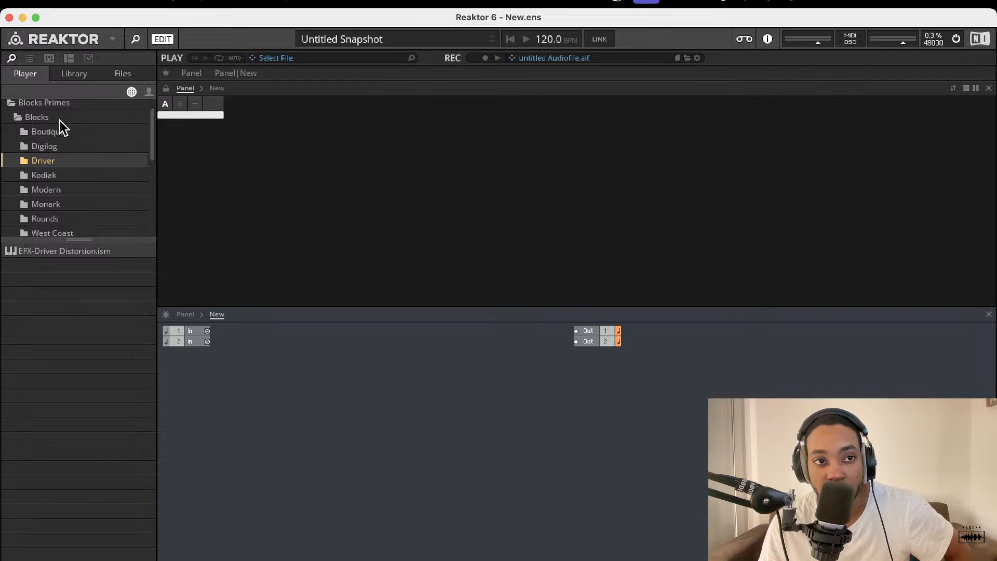
{"action": "left_click", "coordinate": [73, 77]}
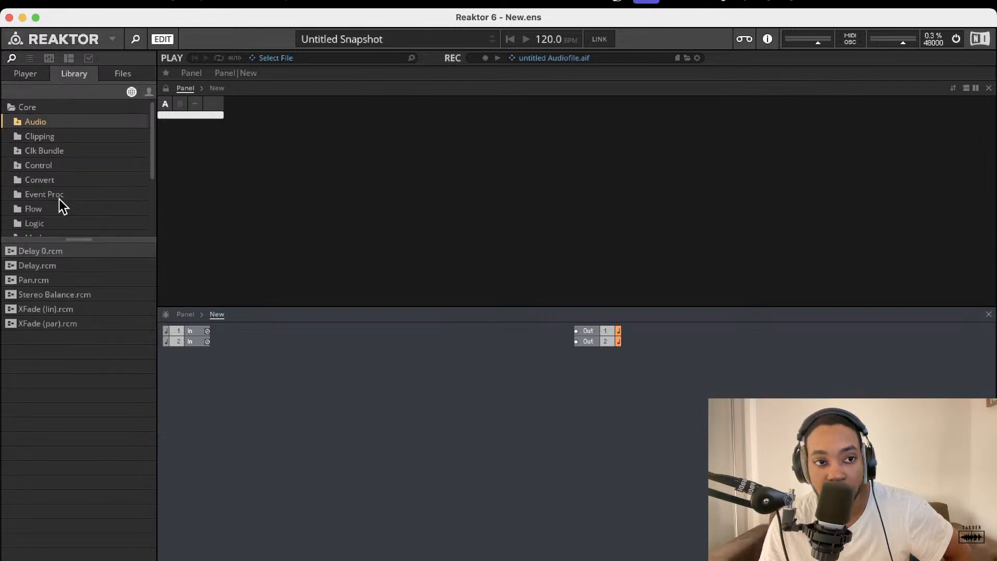
{"action": "left_click", "coordinate": [31, 77]}
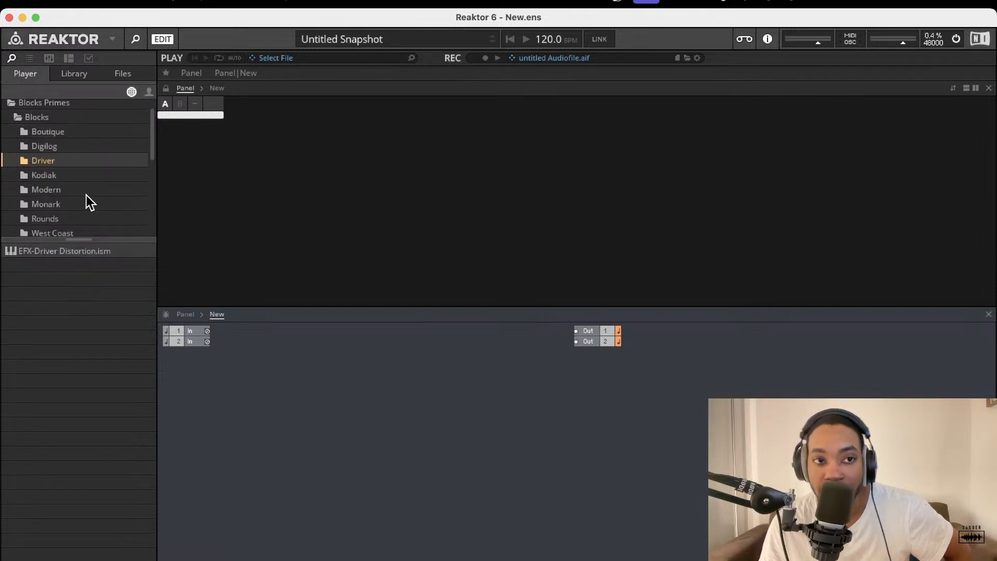
Add the OSC-Bento Oscillator block from the Bento Box folder of Blocks Base to the structure and read its description.
{"action": "scroll", "coordinate": [64, 180], "scroll_direction": "down", "scroll_amount": 5}
{"action": "scroll", "coordinate": [65, 179], "scroll_direction": "up", "scroll_amount": 6}
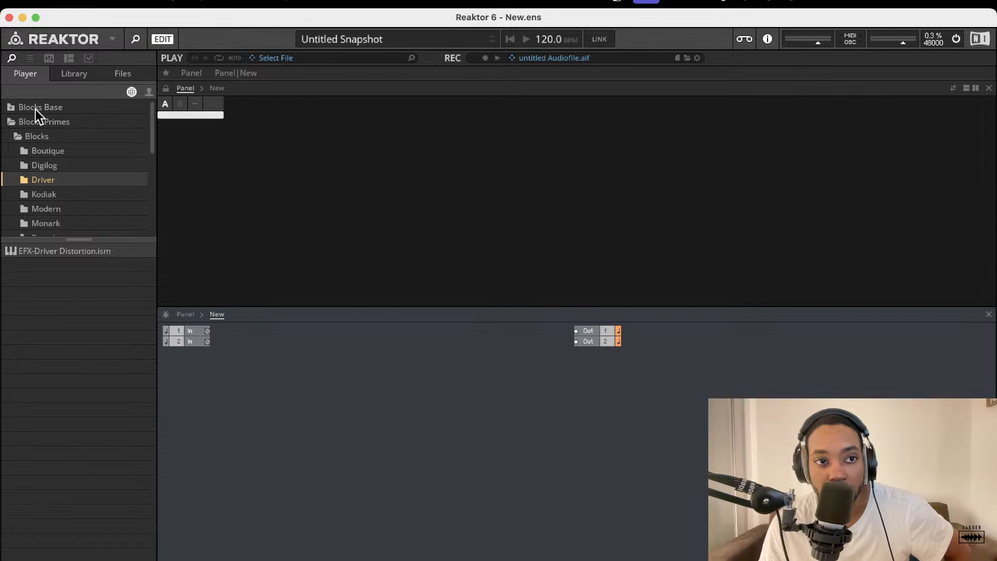
{"action": "left_click", "coordinate": [11, 108]}
{"action": "left_click", "coordinate": [17, 122]}
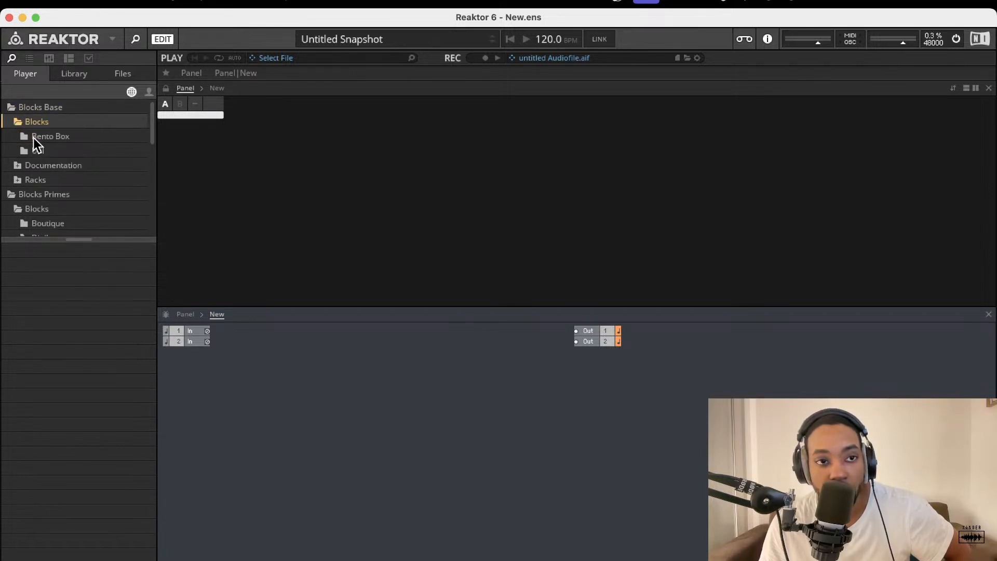
{"action": "left_click", "coordinate": [36, 138]}
{"action": "left_click_drag", "start_coordinate": [70, 335], "coordinate": [449, 378]}
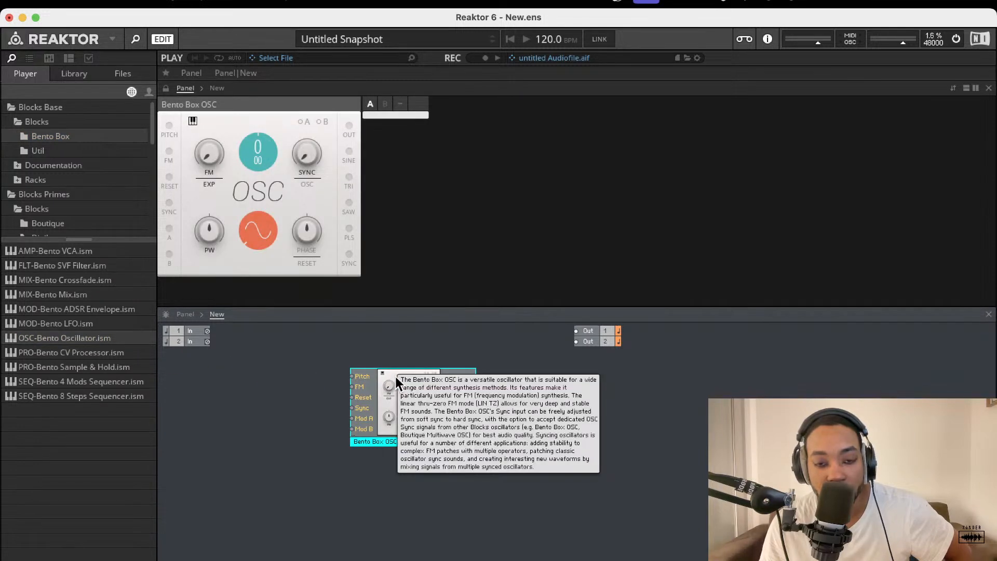
{"action": "mouse_move", "coordinate": [405, 375]}
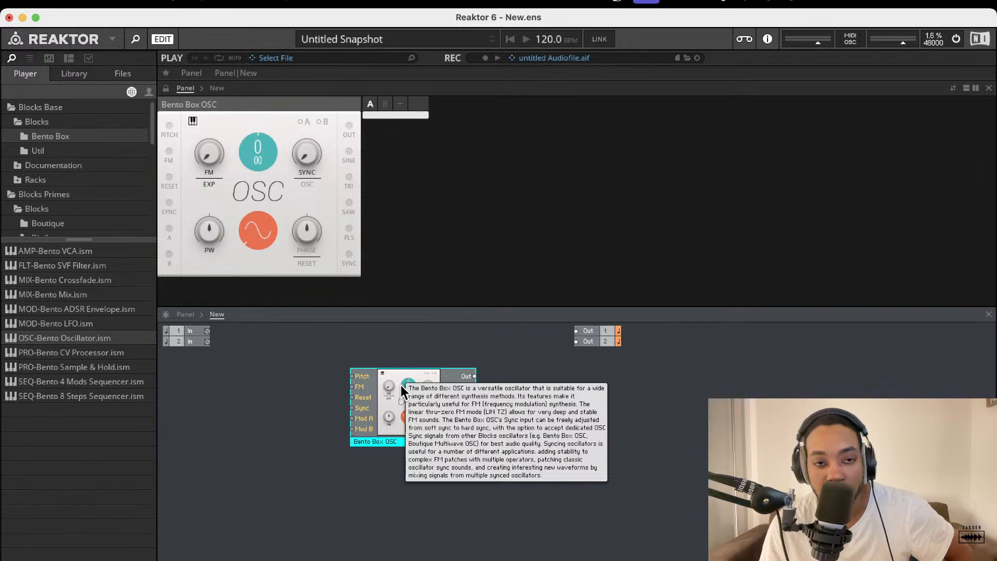
{"action": "left_click", "coordinate": [767, 40]}
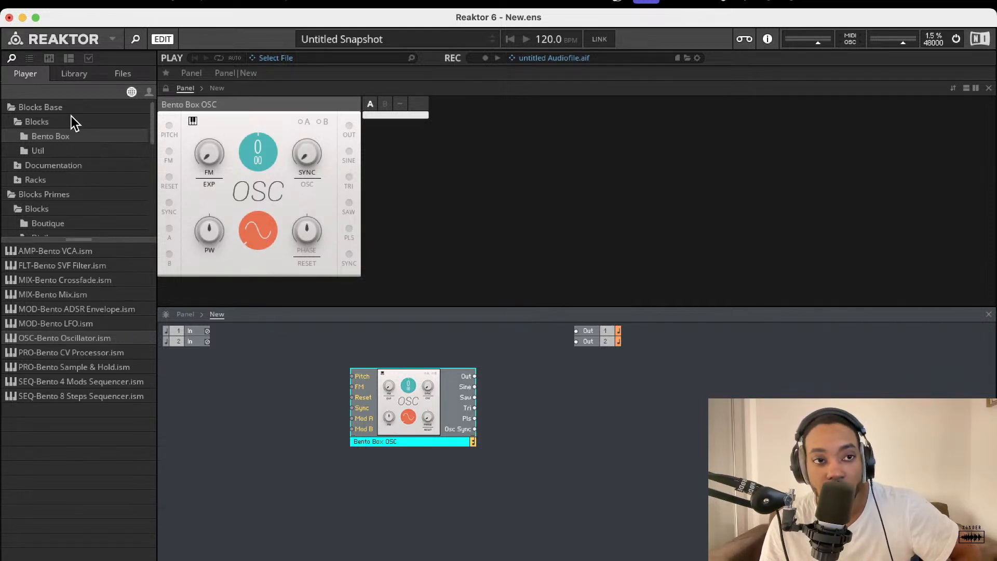
Add the UTL-Util Clock block from the Util folder below the oscillator and shift the oscillator up out of its way.
{"action": "left_click", "coordinate": [45, 150]}
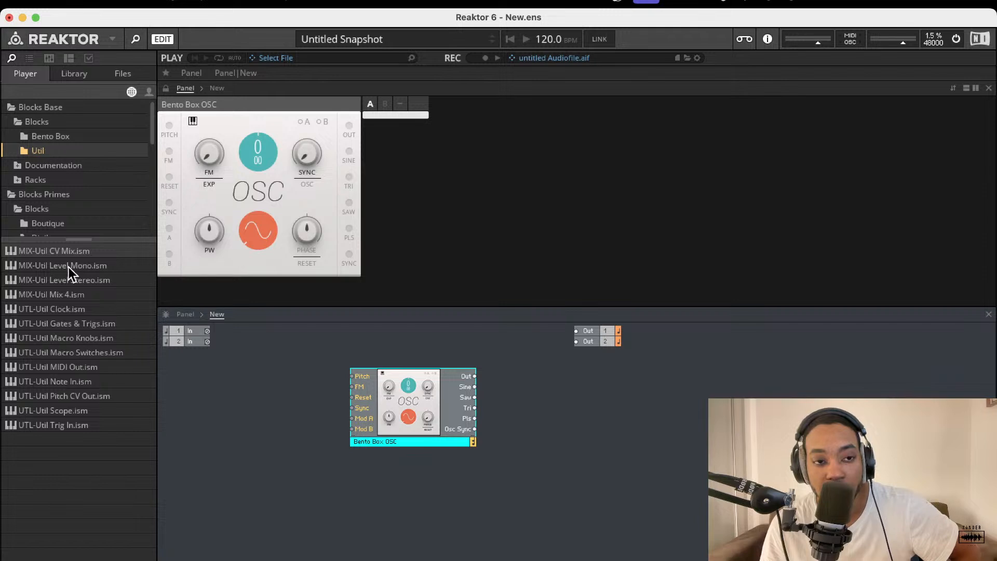
{"action": "left_click_drag", "start_coordinate": [67, 310], "coordinate": [218, 482]}
{"action": "left_click_drag", "start_coordinate": [403, 403], "coordinate": [435, 382]}
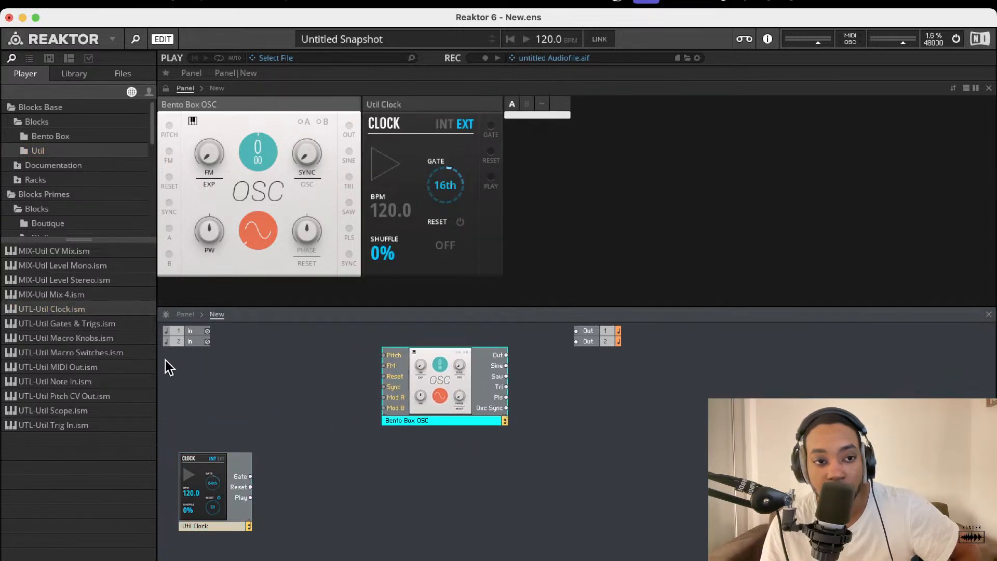
Add the SEQ-Bento 8 Steps Sequencer block beside the clock and adjust the positions of the oscillator and sequencer.
{"action": "left_click", "coordinate": [46, 137]}
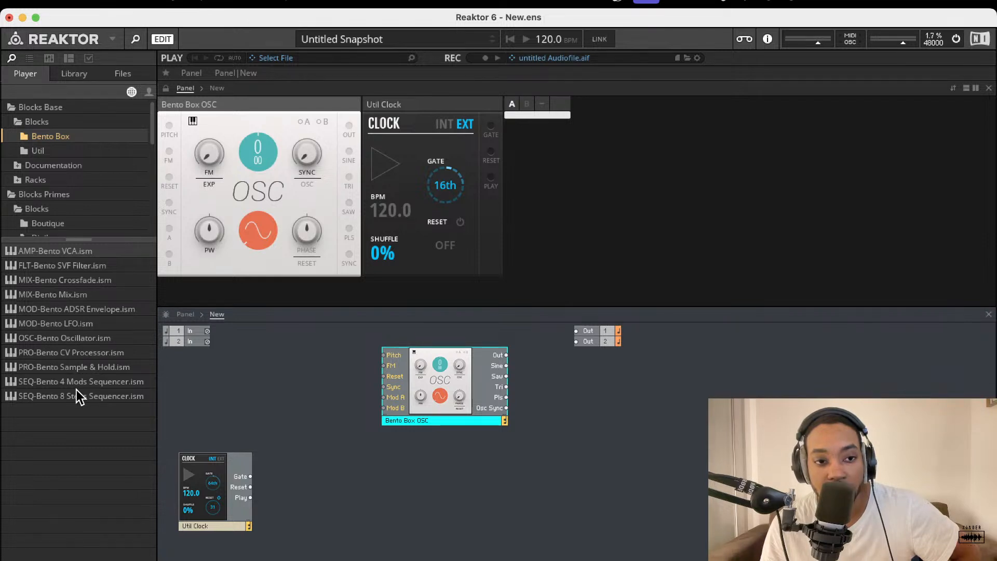
{"action": "left_click_drag", "start_coordinate": [77, 392], "coordinate": [289, 480]}
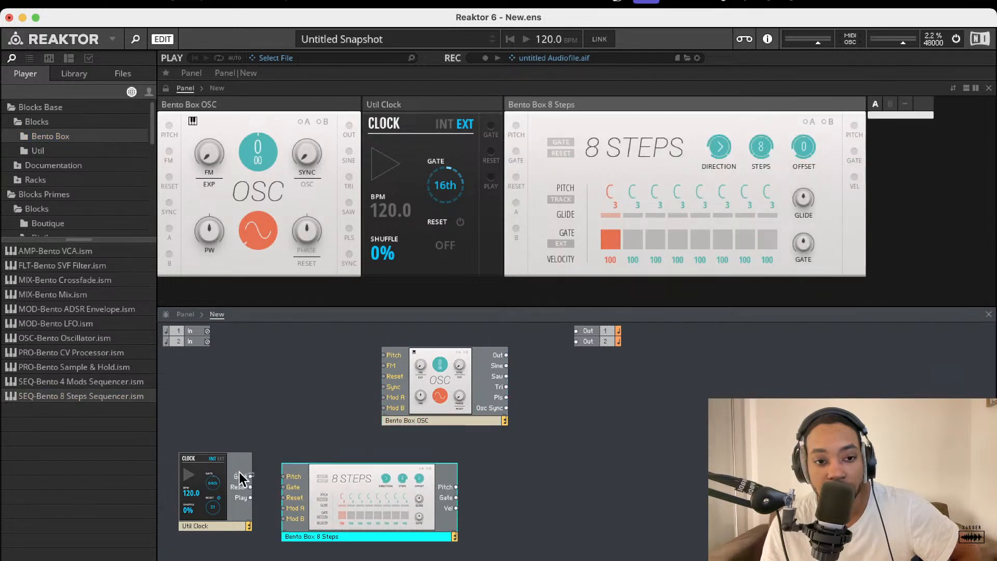
{"action": "mouse_move", "coordinate": [400, 379]}
{"action": "left_mouse_down"}
{"action": "mouse_move", "coordinate": [385, 402]}
{"action": "mouse_move", "coordinate": [393, 391]}
{"action": "left_mouse_up"}
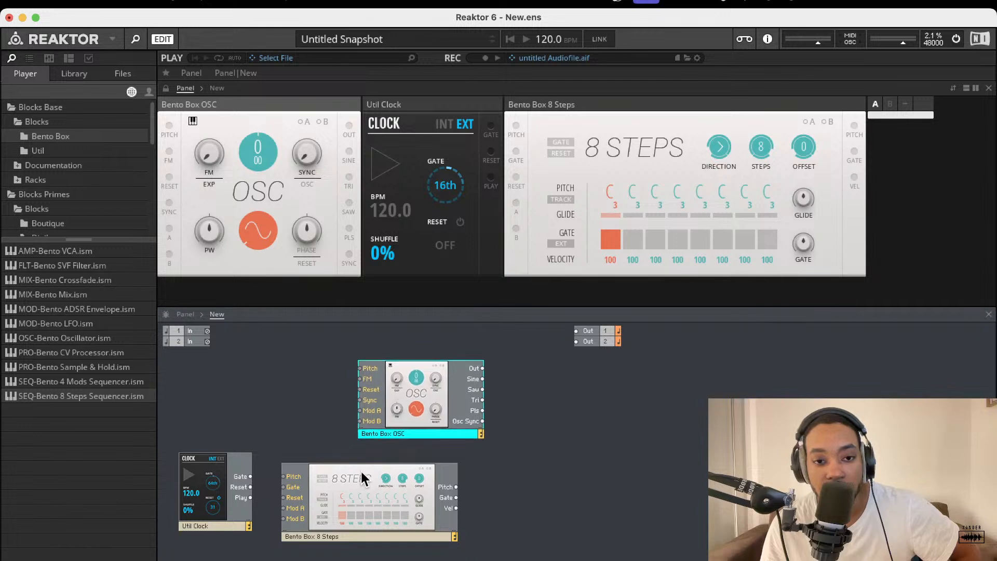
{"action": "left_click_drag", "start_coordinate": [360, 469], "coordinate": [354, 460]}
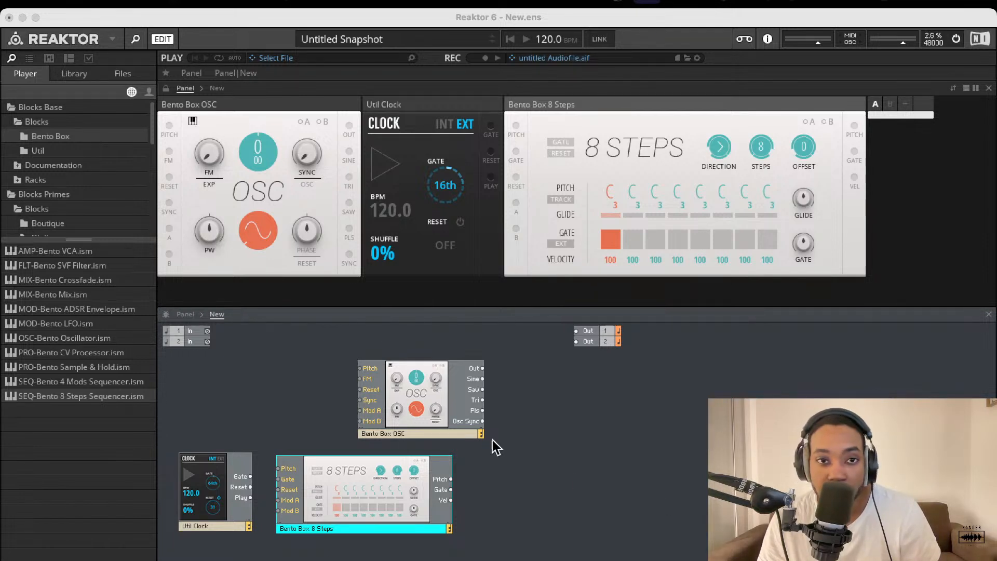
Place the oscillator's panel between the Clock and 8 Steps panels and switch its waveform to triangle.
{"action": "left_click_drag", "start_coordinate": [289, 103], "coordinate": [576, 111]}
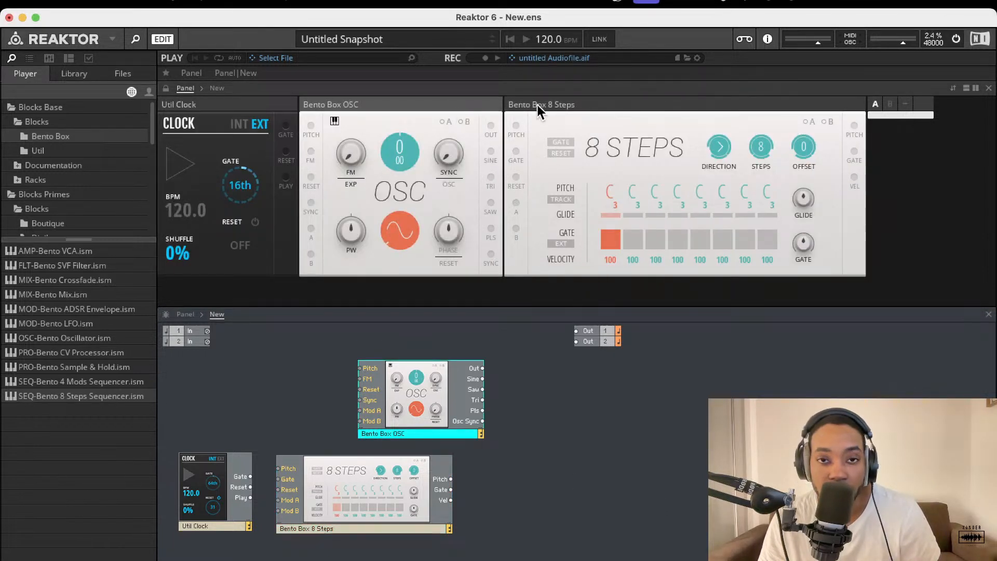
{"action": "left_click", "coordinate": [403, 238]}
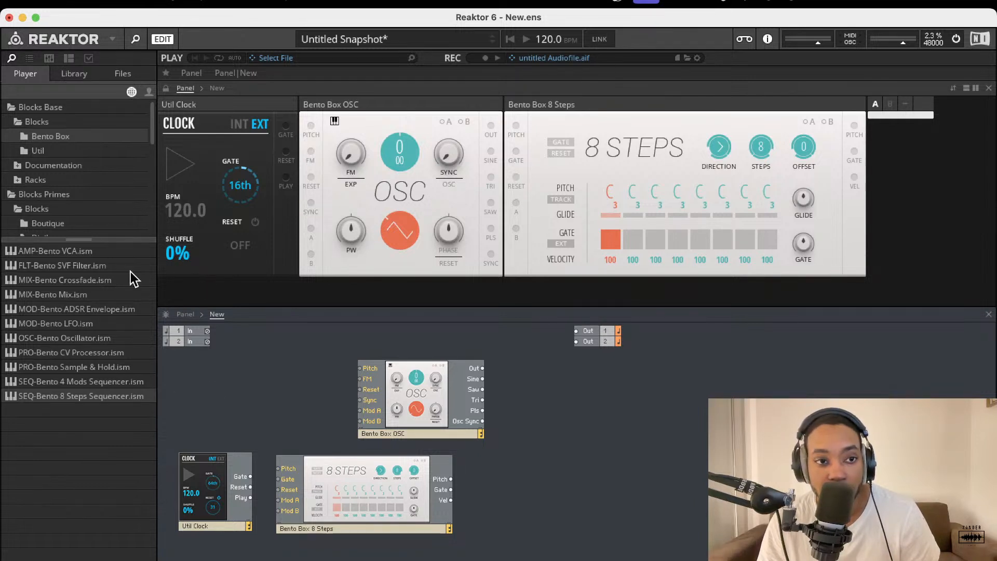
Add the UTL-Util Note In block above the clock and wire its Pitch output to the oscillator's Pitch input.
{"action": "left_click", "coordinate": [38, 150]}
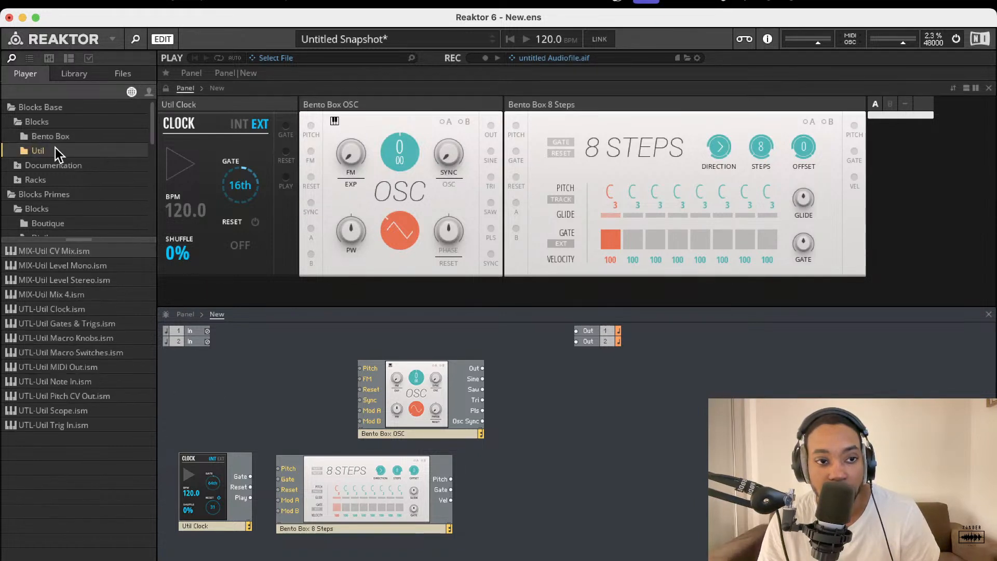
{"action": "left_click_drag", "start_coordinate": [81, 382], "coordinate": [248, 386]}
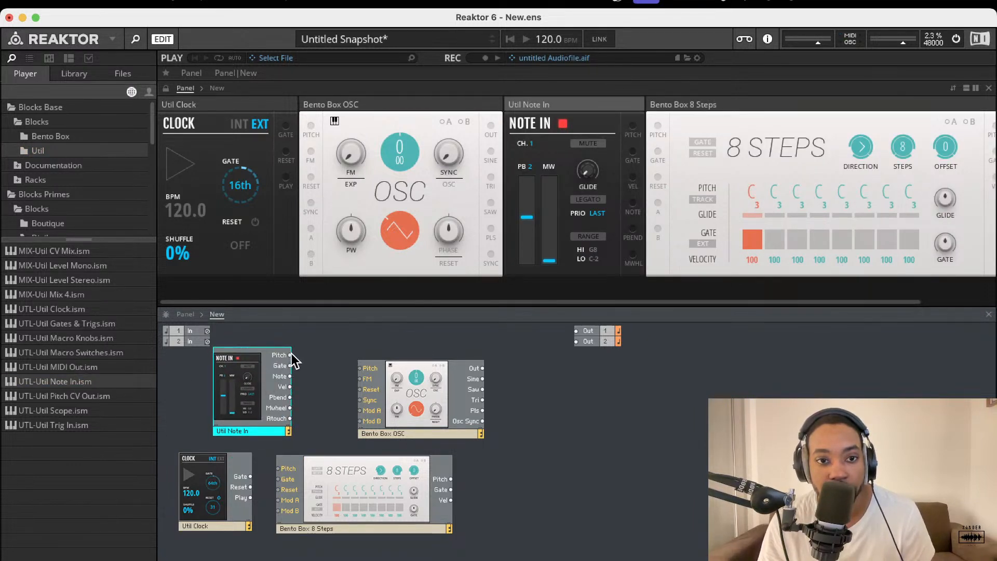
{"action": "left_click_drag", "start_coordinate": [290, 355], "coordinate": [361, 368]}
Rearrange the blocks and wire Note In's Pitch and the Clock's Gate to the 8 Steps Pitch and Gate inputs.
{"action": "left_click_drag", "start_coordinate": [415, 394], "coordinate": [436, 407]}
{"action": "left_click_drag", "start_coordinate": [364, 490], "coordinate": [475, 503]}
{"action": "left_click_drag", "start_coordinate": [390, 407], "coordinate": [391, 428]}
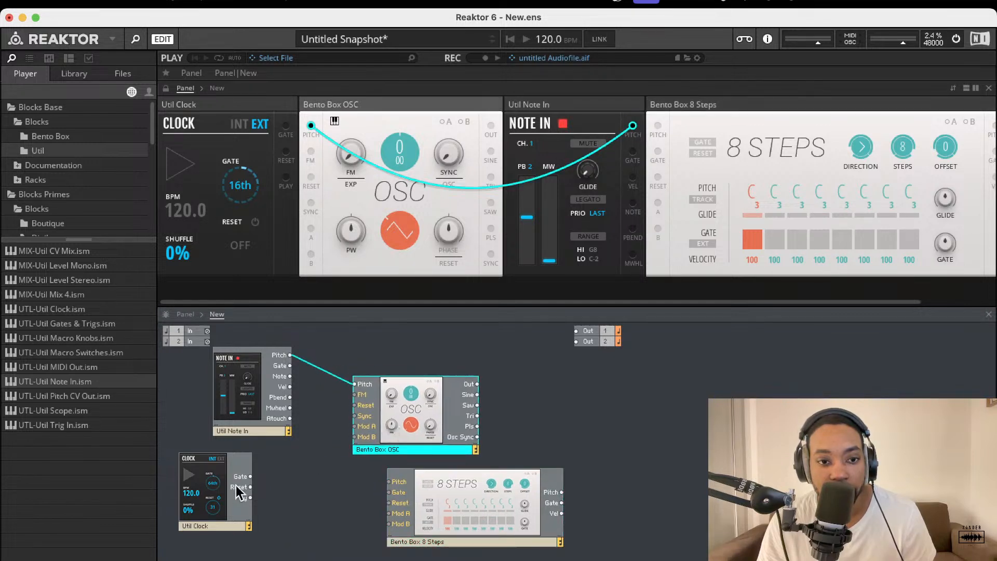
{"action": "left_click_drag", "start_coordinate": [437, 510], "coordinate": [369, 508]}
{"action": "left_click_drag", "start_coordinate": [250, 476], "coordinate": [285, 353]}
{"action": "key", "text": "Delete"}
{"action": "left_click_drag", "start_coordinate": [403, 518], "coordinate": [434, 516]}
{"action": "left_click_drag", "start_coordinate": [225, 487], "coordinate": [262, 495]}
Move the oscillator past the sequencer and feed its Pitch input from the 8 Steps Pitch output.
{"action": "left_click_drag", "start_coordinate": [414, 431], "coordinate": [744, 513]}
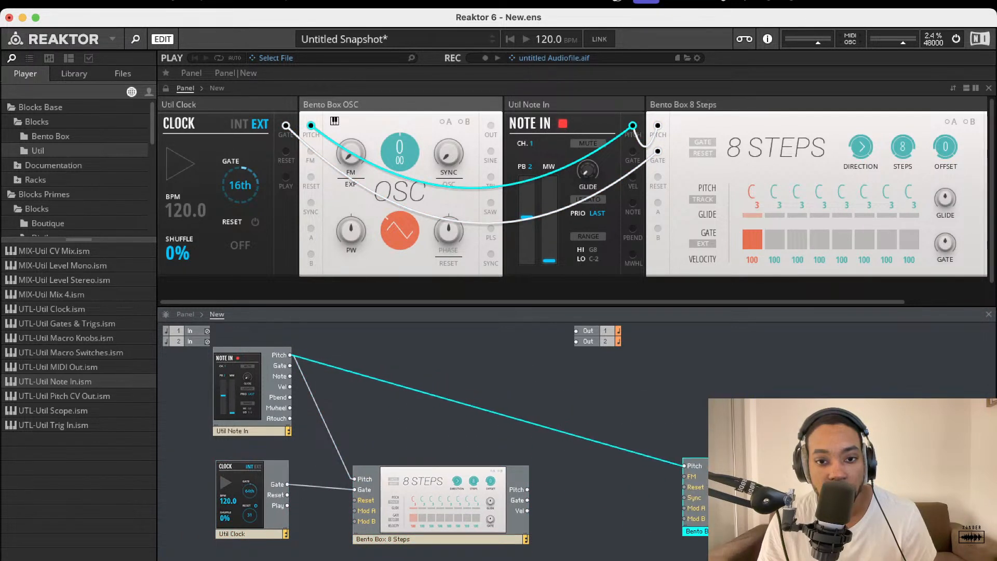
{"action": "left_click_drag", "start_coordinate": [684, 466], "coordinate": [520, 492]}
{"action": "left_click_drag", "start_coordinate": [442, 482], "coordinate": [419, 419]}
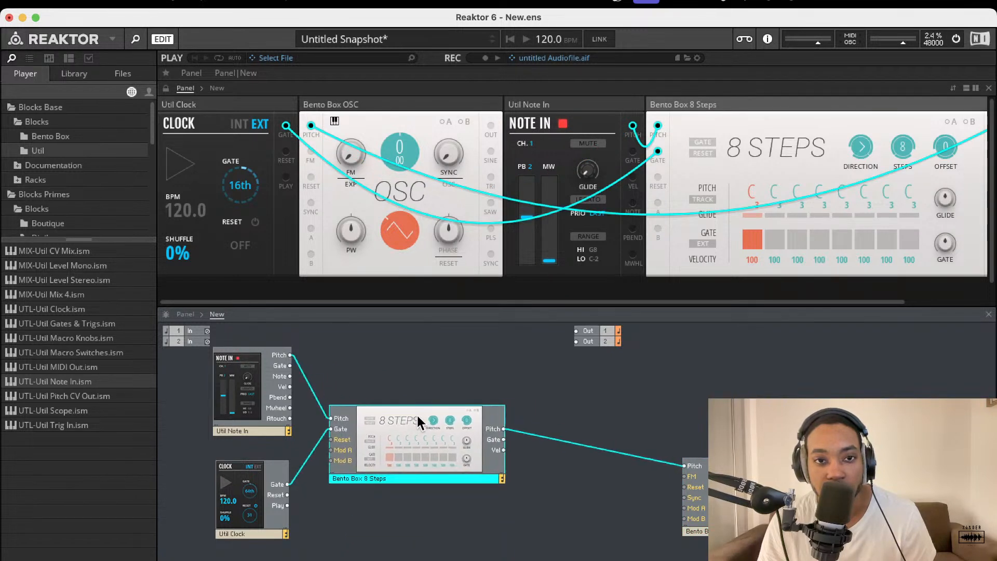
Set the Util Clock to INT, start it running, and enable the gates of sequencer steps 3 and 5.
{"action": "left_click", "coordinate": [229, 131]}
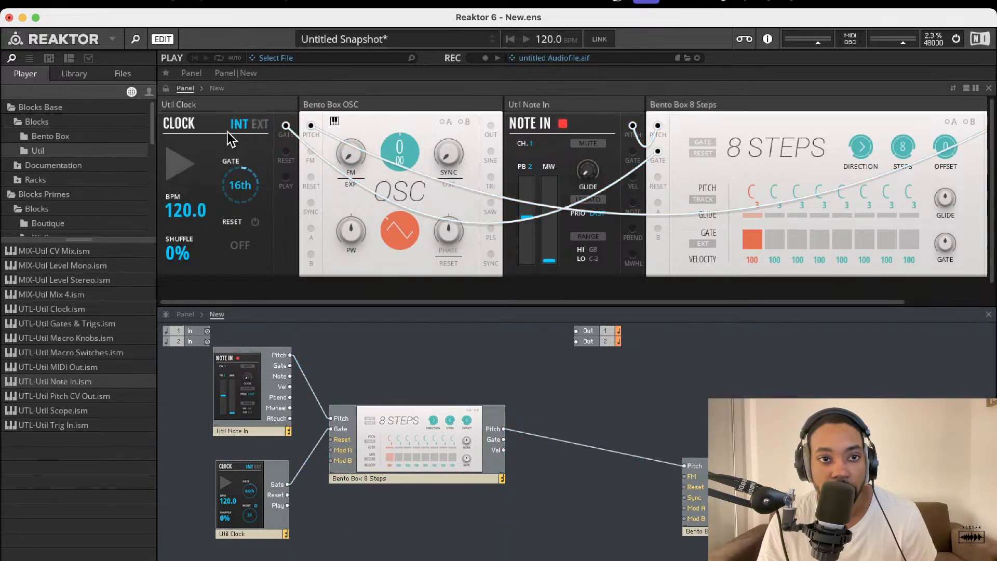
{"action": "left_click", "coordinate": [179, 163]}
{"action": "left_click", "coordinate": [797, 240]}
{"action": "left_click", "coordinate": [842, 240]}
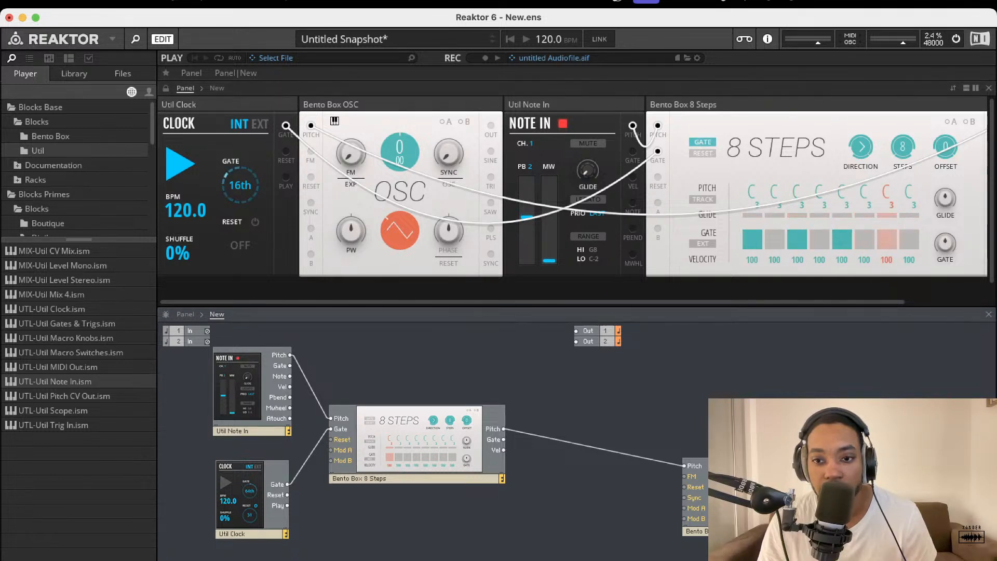
Wire the oscillator's Out to ensemble output 1 at a lowered main volume and set sequencer step 3 to E3.
{"action": "left_click_drag", "start_coordinate": [810, 466], "coordinate": [577, 331]}
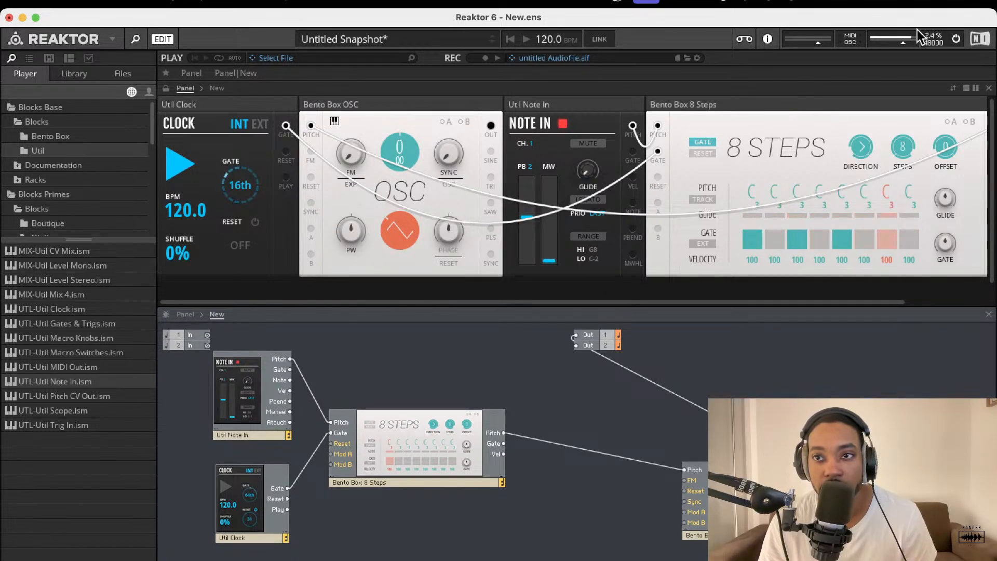
{"action": "left_click_drag", "start_coordinate": [918, 36], "coordinate": [892, 40]}
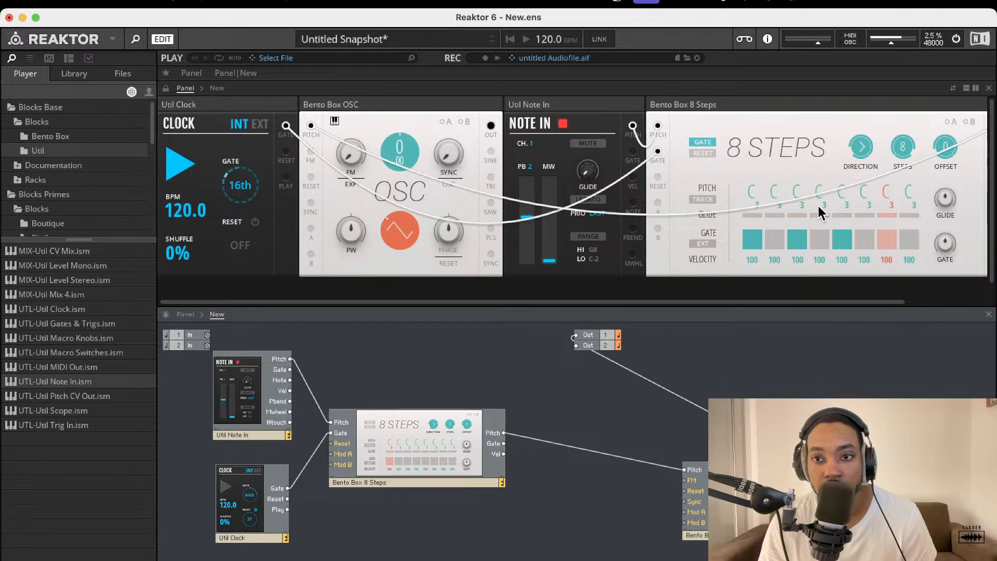
{"action": "left_click_drag", "start_coordinate": [797, 193], "coordinate": [796, 187]}
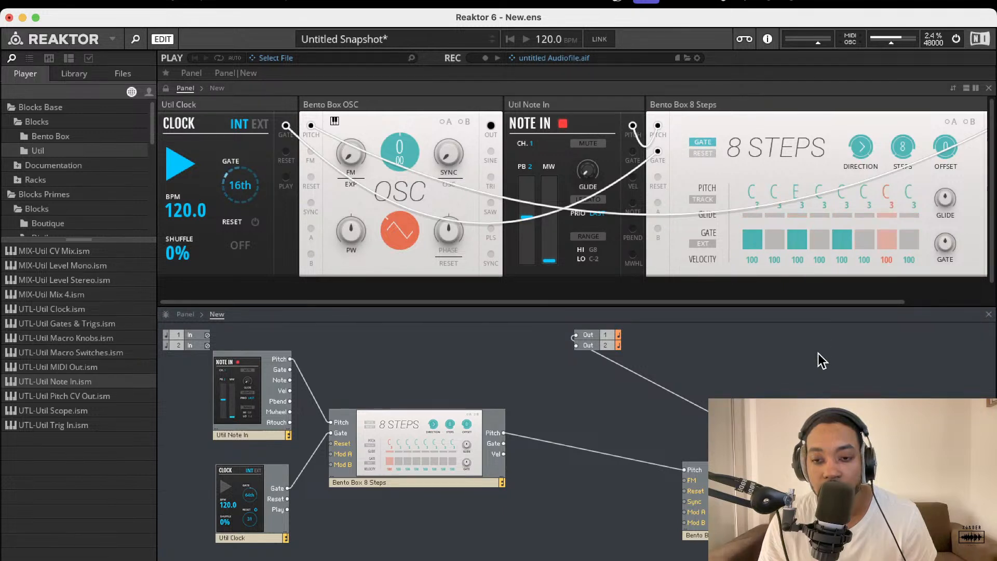
Wire the oscillator's Out to ensemble output 2 as well and place the oscillator directly beside the 8 Steps block.
{"action": "left_click_drag", "start_coordinate": [810, 466], "coordinate": [576, 346]}
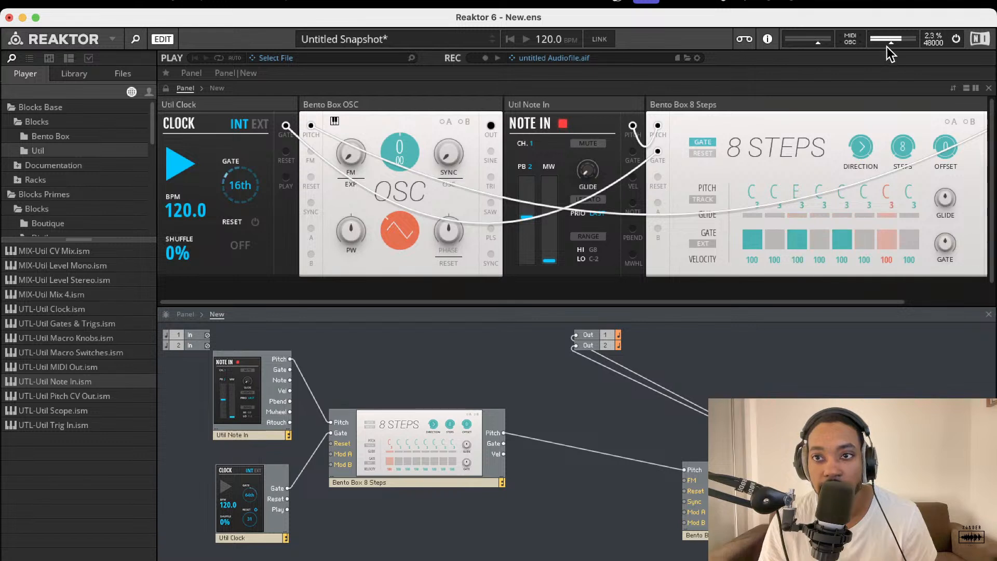
{"action": "left_click_drag", "start_coordinate": [735, 483], "coordinate": [576, 442]}
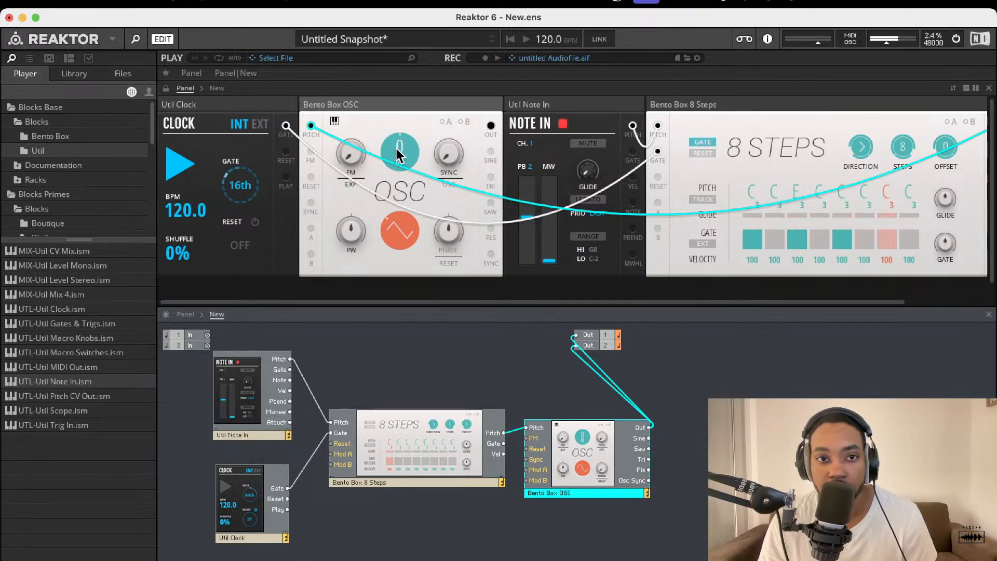
Try out the oscillator's waveform control and lower the main output volume further.
{"action": "mouse_move", "coordinate": [398, 235]}
{"action": "left_mouse_down"}
{"action": "mouse_move", "coordinate": [398, 180]}
{"action": "mouse_move", "coordinate": [398, 255]}
{"action": "left_mouse_up"}
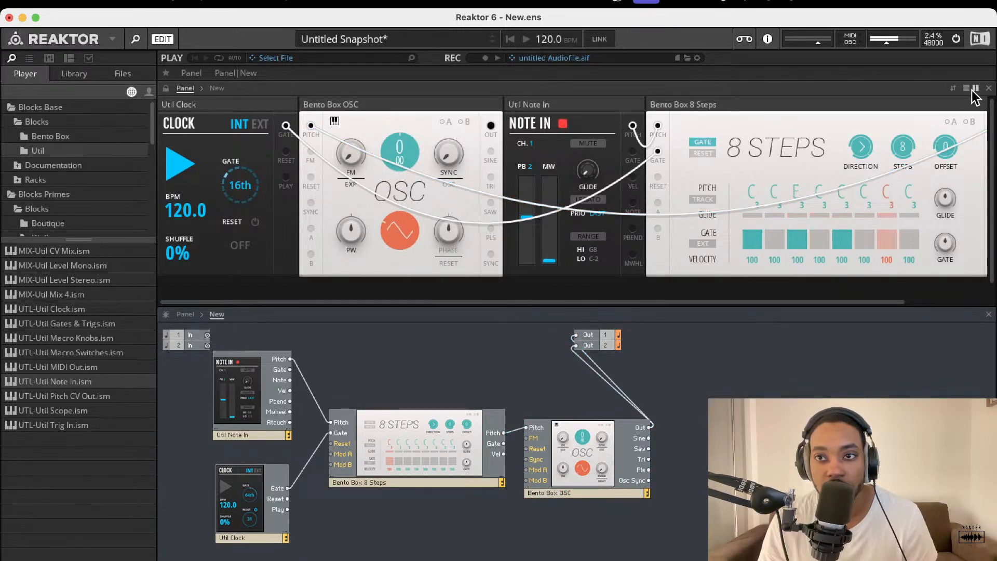
{"action": "left_click_drag", "start_coordinate": [888, 42], "coordinate": [881, 42]}
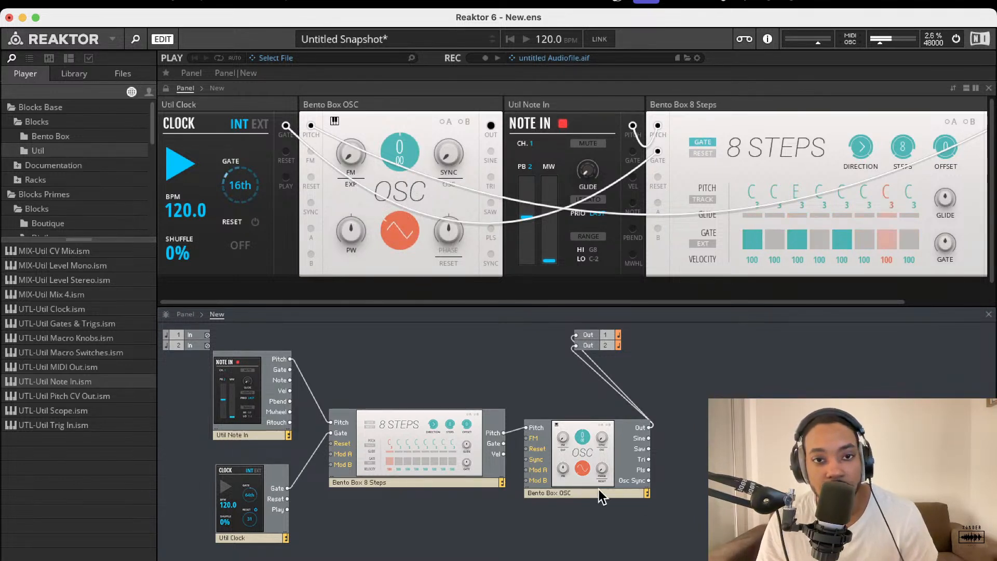
{"action": "left_click_drag", "start_coordinate": [392, 213], "coordinate": [381, 139]}
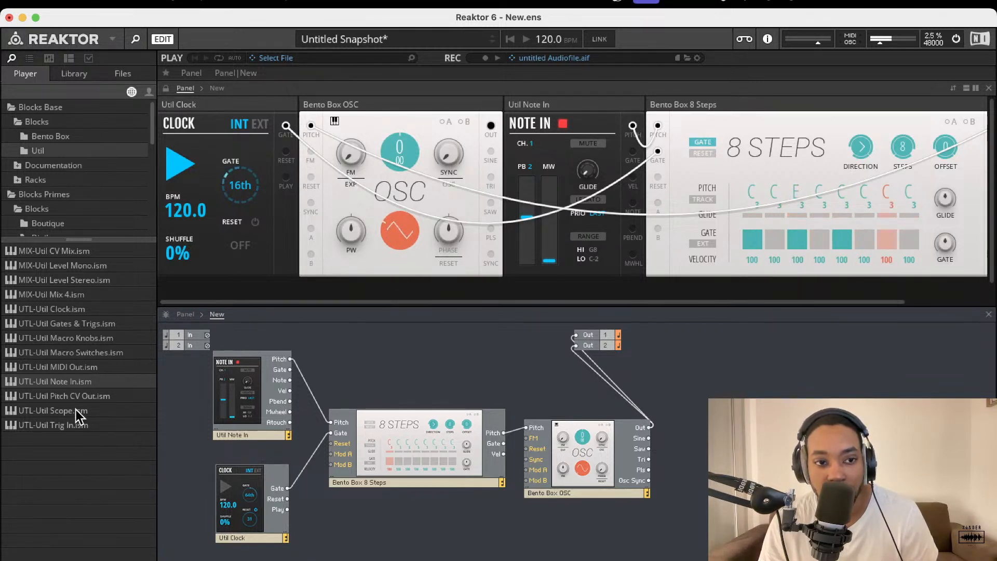
Add a Bento LFO below the 8 Steps block, wire it to the oscillator's Mod A, and apply modulation A to the waveform control.
{"action": "left_click", "coordinate": [74, 138]}
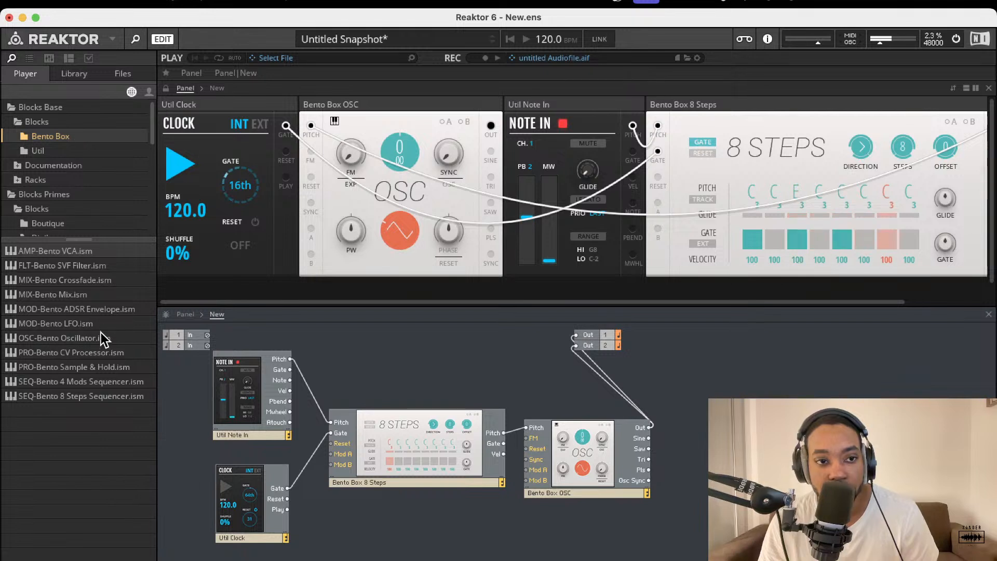
{"action": "left_click_drag", "start_coordinate": [72, 323], "coordinate": [475, 537]}
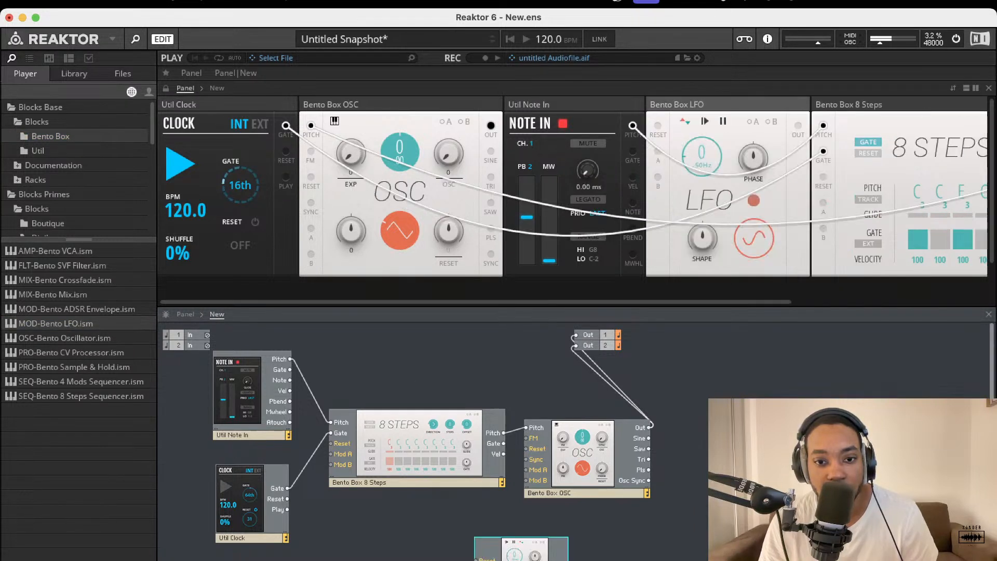
{"action": "left_click_drag", "start_coordinate": [537, 558], "coordinate": [535, 469]}
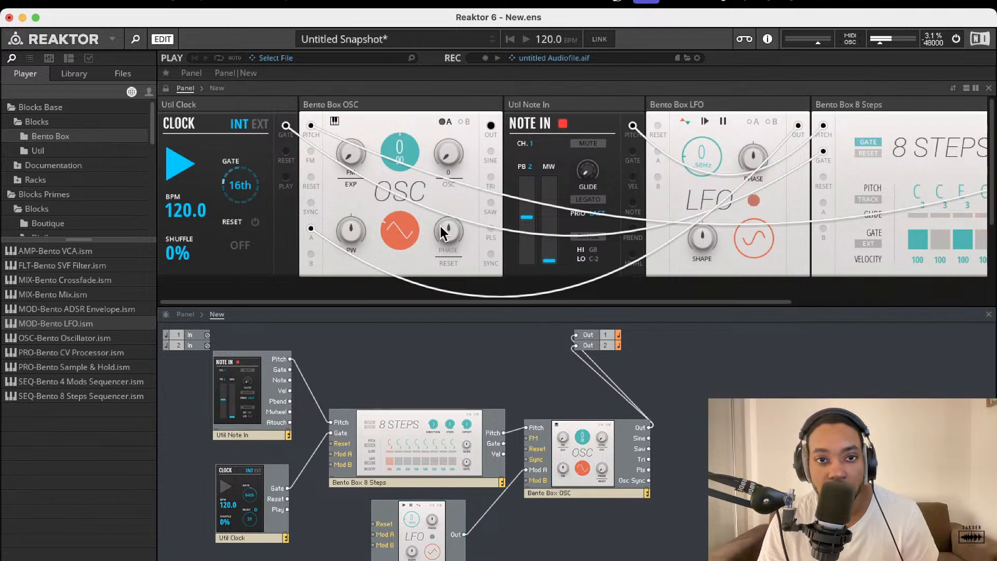
{"action": "left_click", "coordinate": [447, 120]}
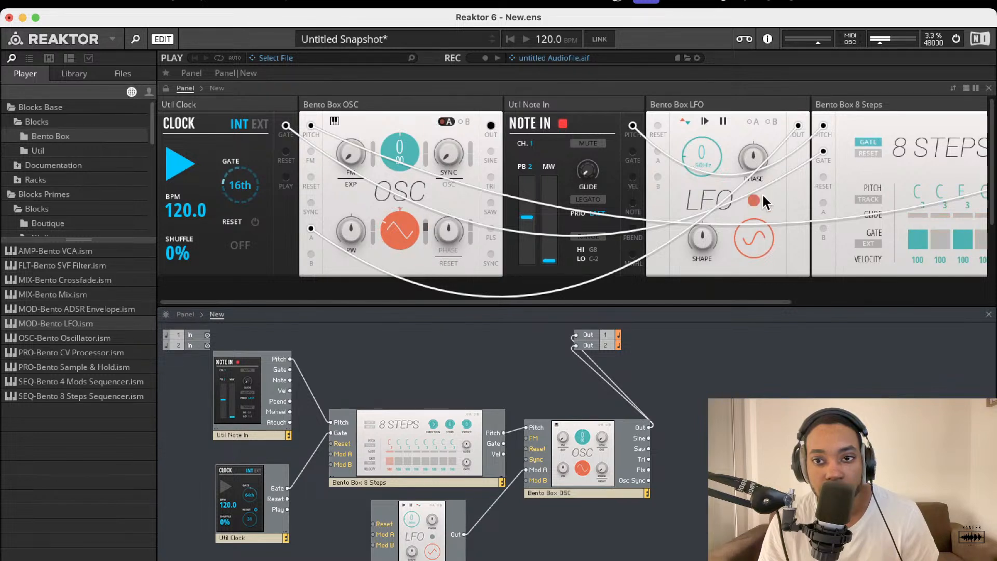
Enable the gate of sequencer step 7 and change that step's pitch to A.
{"action": "scroll", "coordinate": [740, 207], "scroll_direction": "right", "scroll_amount": 5}
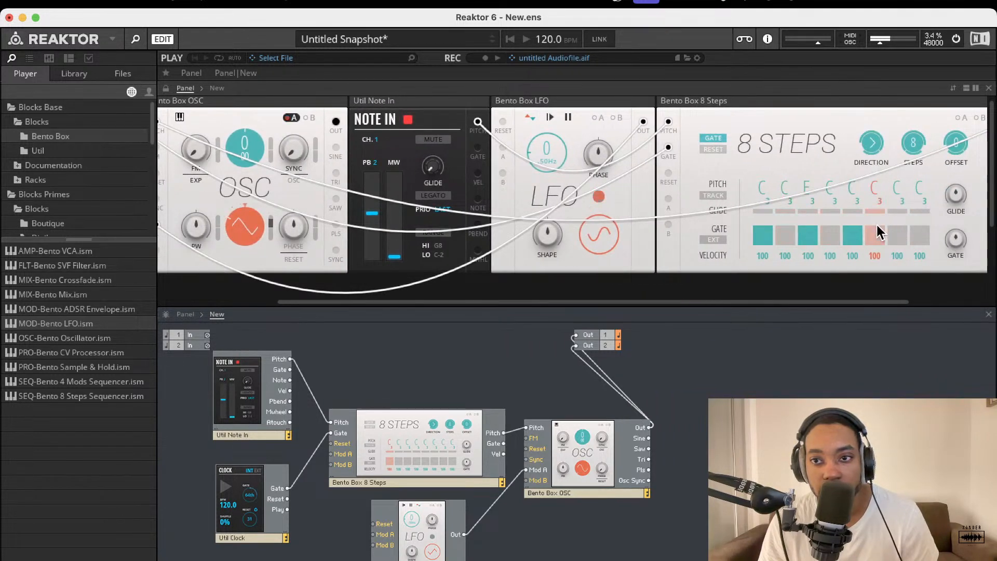
{"action": "left_click", "coordinate": [896, 238]}
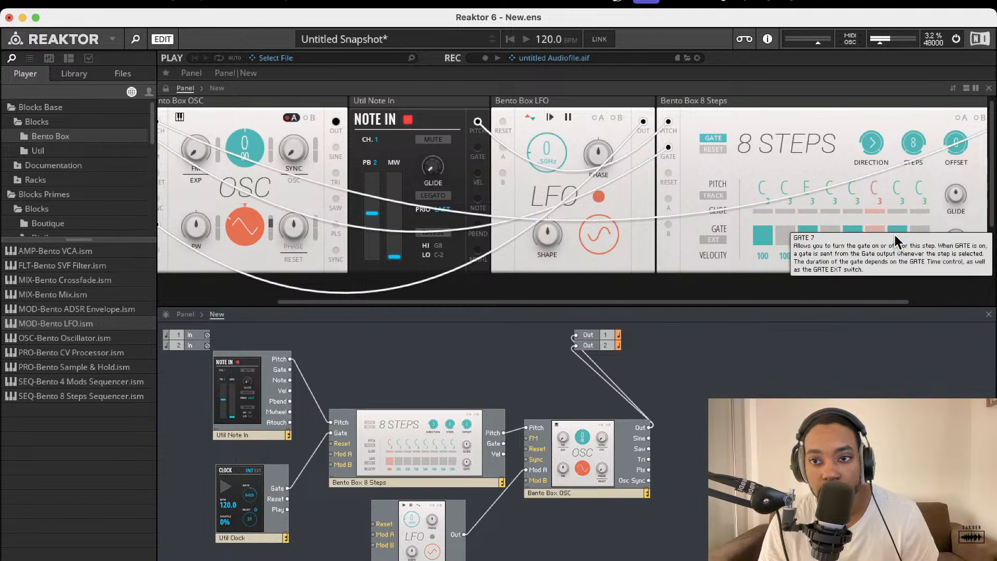
{"action": "mouse_move", "coordinate": [901, 179]}
{"action": "left_mouse_down"}
{"action": "mouse_move", "coordinate": [889, 133]}
{"action": "mouse_move", "coordinate": [895, 194]}
{"action": "left_mouse_up"}
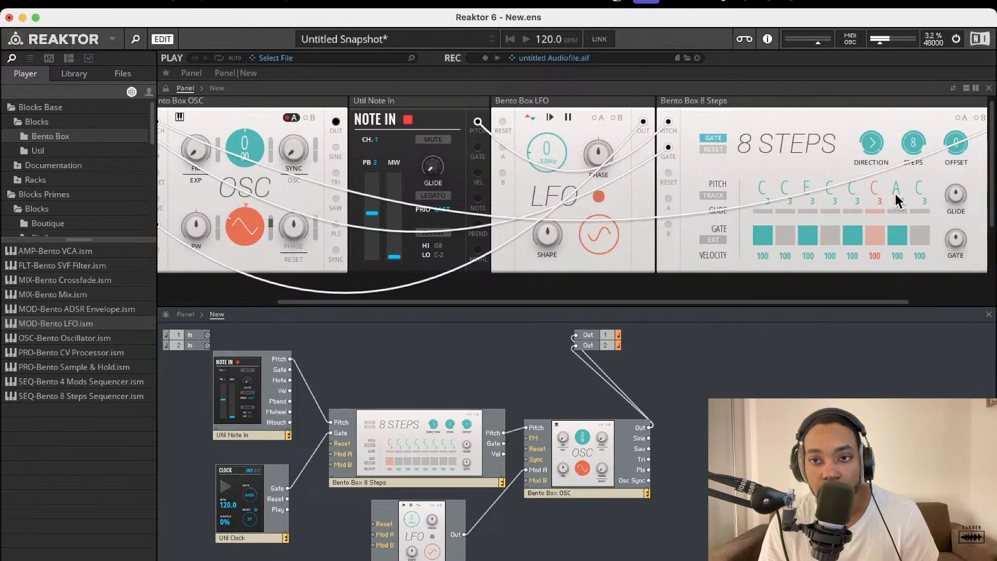
Try a much faster LFO rate, settle on 3.52 Hz, and try out the LFO's waveform control.
{"action": "scroll", "coordinate": [478, 194], "scroll_direction": "left", "scroll_amount": 3}
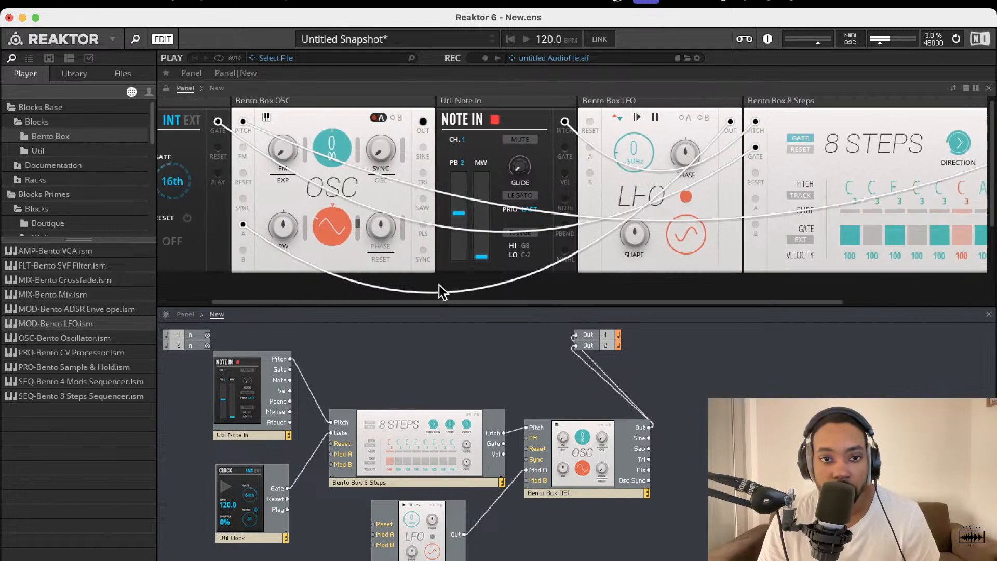
{"action": "scroll", "coordinate": [473, 165], "scroll_direction": "left", "scroll_amount": 2}
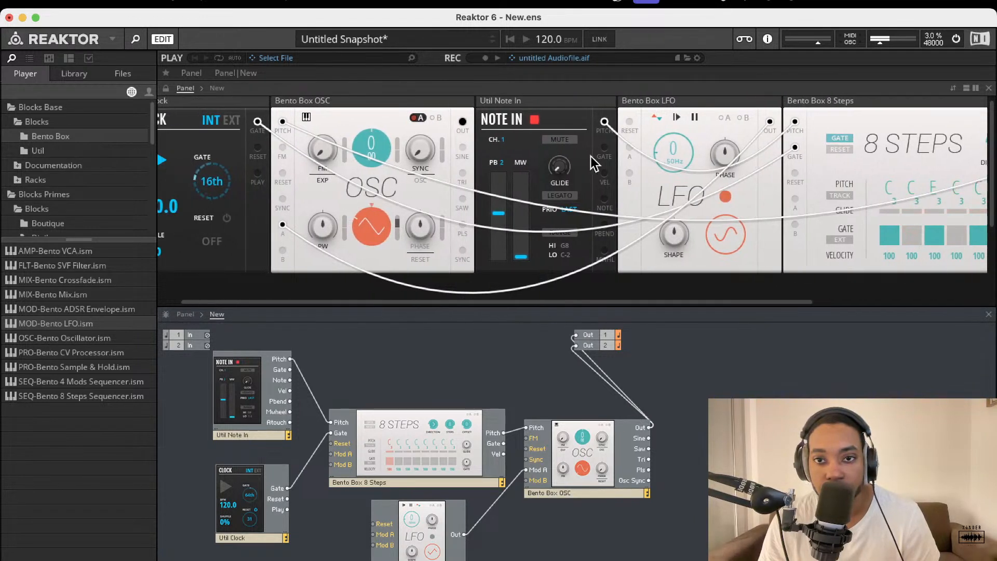
{"action": "left_click_drag", "start_coordinate": [669, 158], "coordinate": [670, 83]}
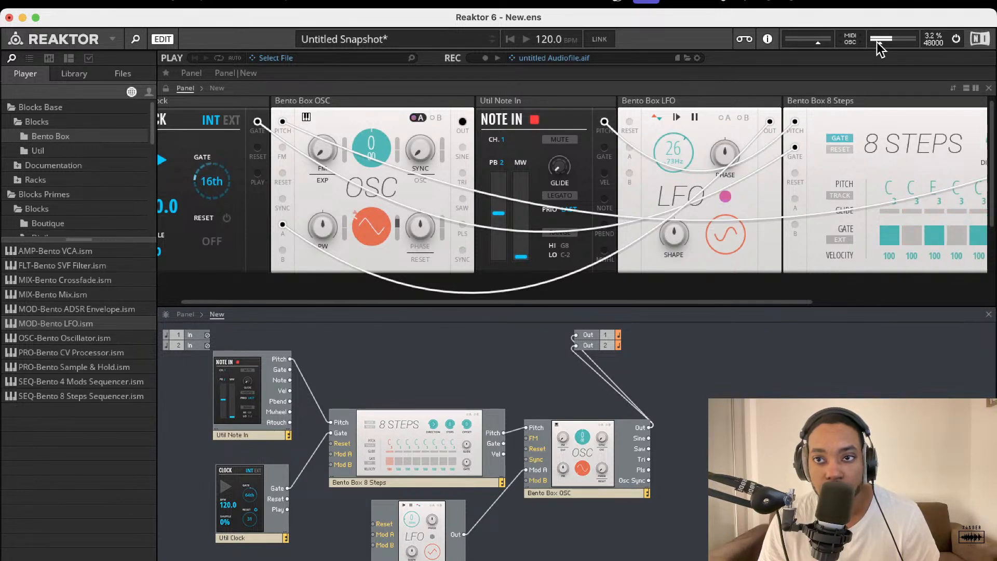
{"action": "left_click_drag", "start_coordinate": [653, 151], "coordinate": [663, 179]}
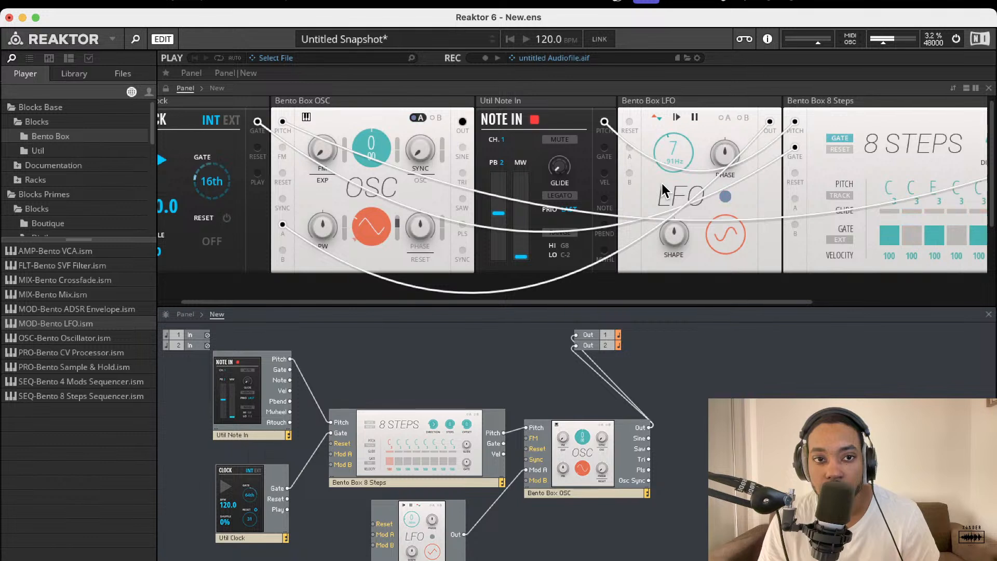
{"action": "mouse_move", "coordinate": [668, 230]}
{"action": "left_click_drag", "start_coordinate": [726, 223], "coordinate": [711, 250]}
{"action": "left_click_drag", "start_coordinate": [728, 204], "coordinate": [707, 361]}
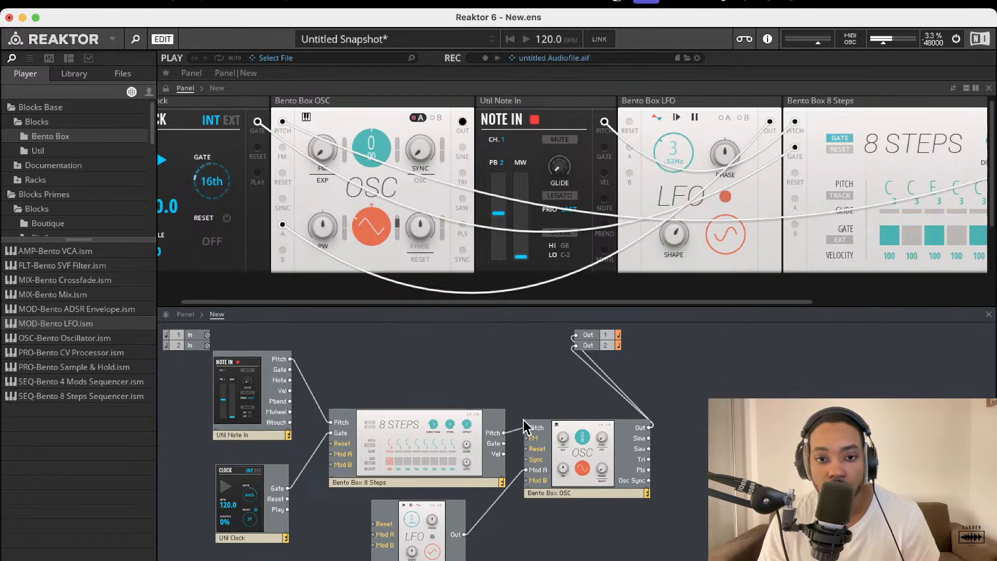
Duplicate the Bento Box OSC and place the copy directly below the original in the structure.
{"action": "left_click", "coordinate": [583, 447]}
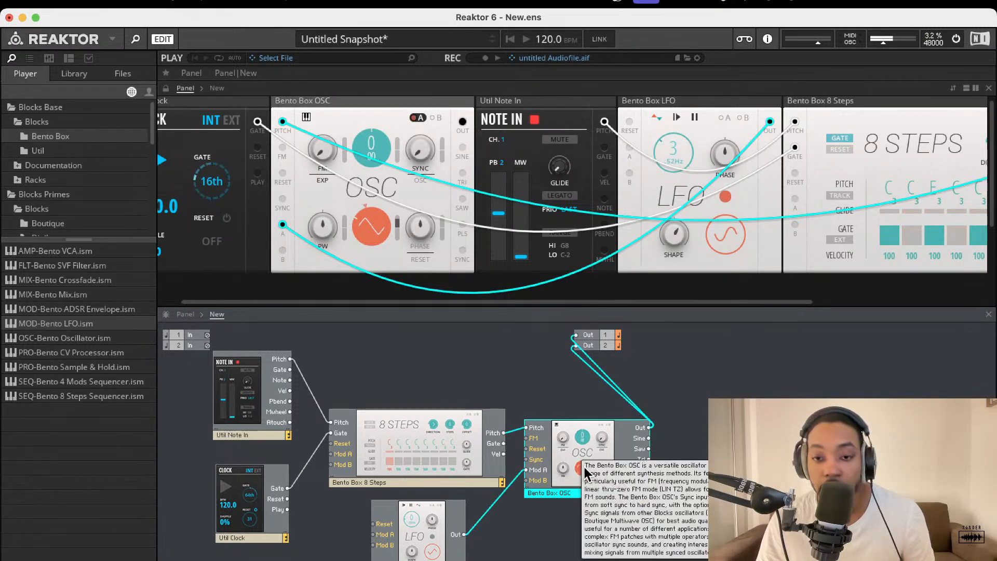
{"action": "key", "text": "super+d"}
{"action": "left_click_drag", "start_coordinate": [581, 472], "coordinate": [580, 549]}
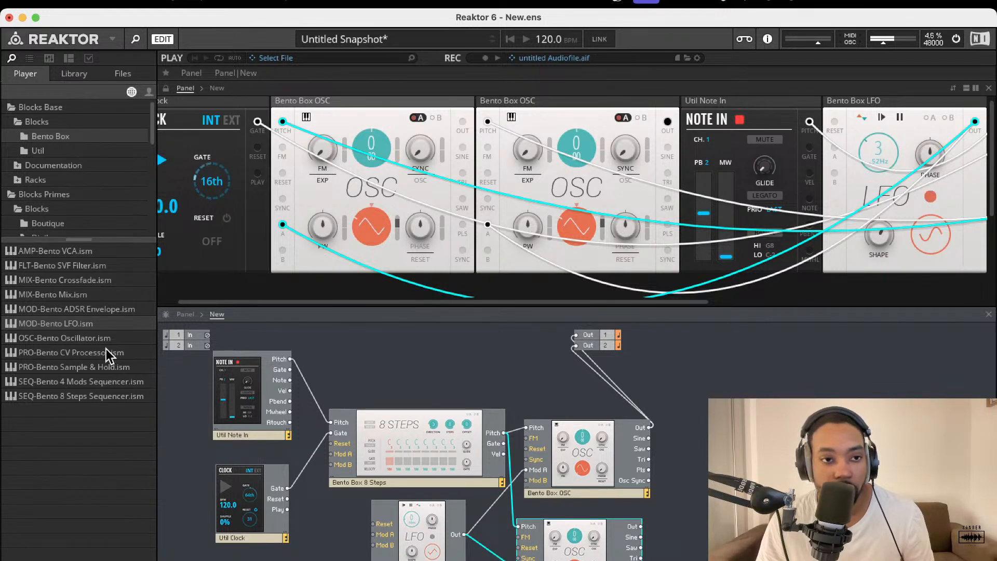
Add a Bento Mix block, wire both oscillator Outs into In 1 and In 2, and its Out to ensemble outputs 1 and 2.
{"action": "left_click_drag", "start_coordinate": [82, 294], "coordinate": [696, 456]}
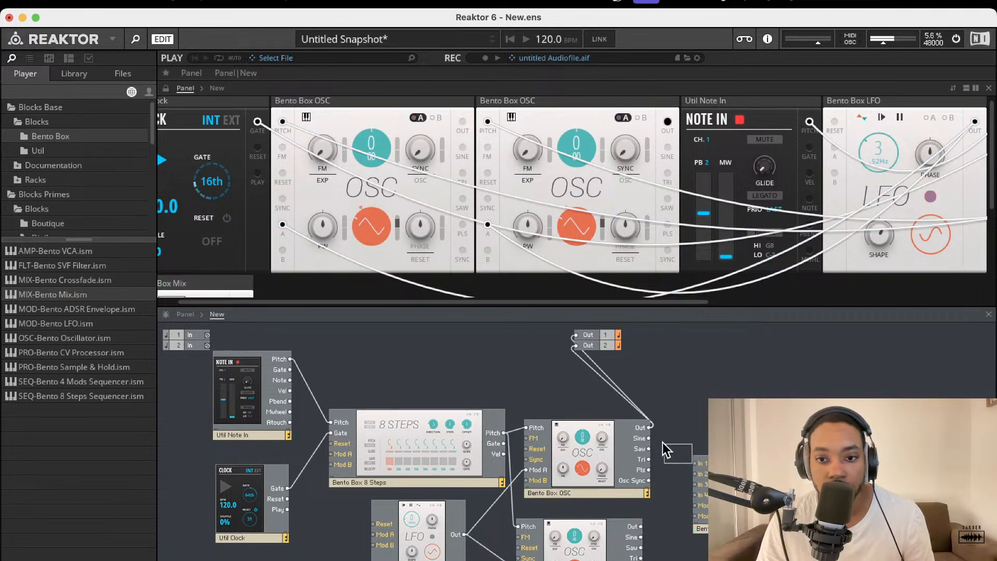
{"action": "left_click_drag", "start_coordinate": [651, 427], "coordinate": [641, 526]}
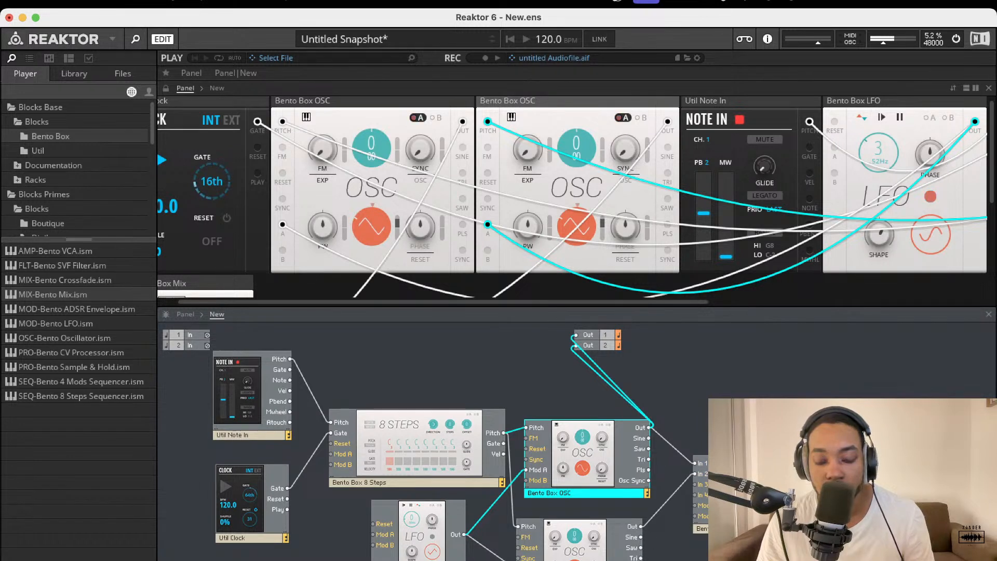
{"action": "left_click_drag", "start_coordinate": [774, 484], "coordinate": [576, 346]}
{"action": "left_click_drag", "start_coordinate": [774, 484], "coordinate": [576, 335]}
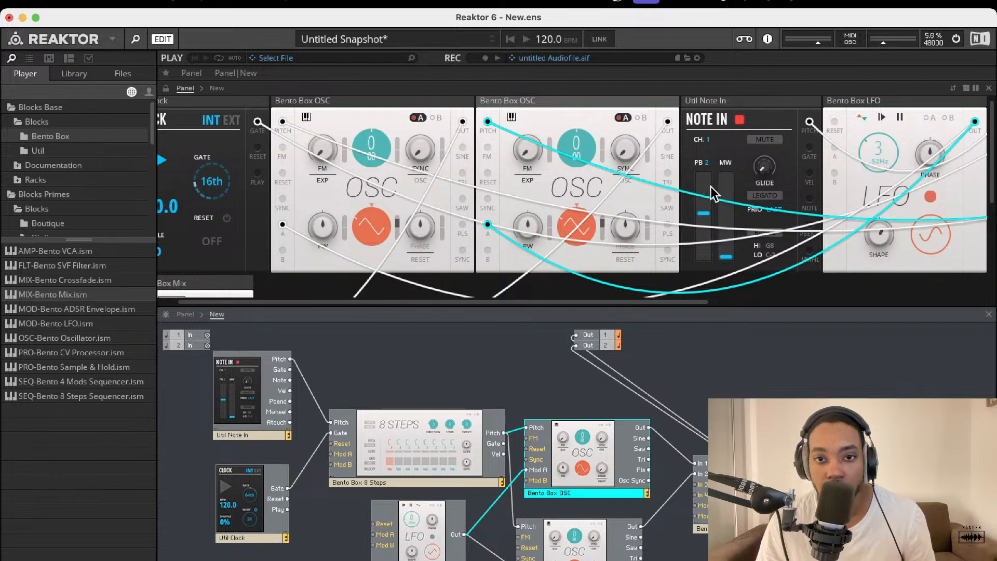
Rearrange the panel so the Util Note In block sits directly before the Util Clock.
{"action": "left_click", "coordinate": [769, 103]}
{"action": "left_click_drag", "start_coordinate": [769, 103], "coordinate": [244, 99]}
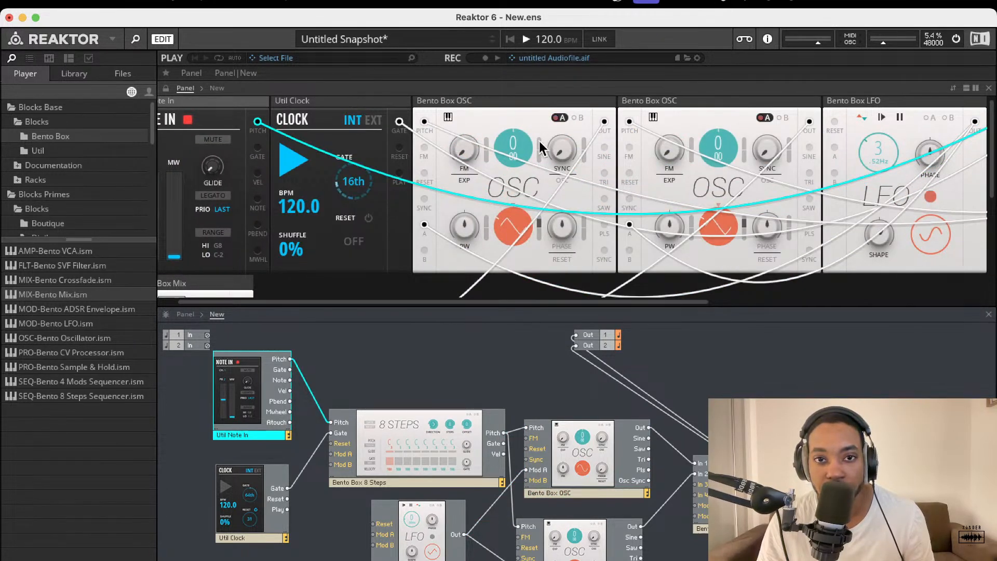
Raise the Bento Mix levels of channels 1 and 2 to about 35 each.
{"action": "scroll", "coordinate": [758, 157], "scroll_direction": "right", "scroll_amount": 1}
{"action": "scroll", "coordinate": [758, 157], "scroll_direction": "down", "scroll_amount": 1}
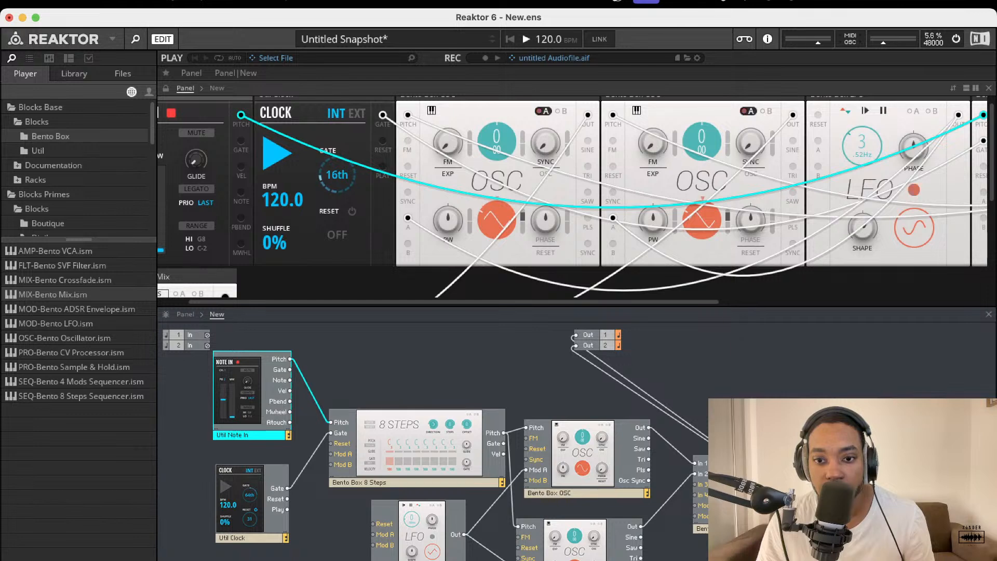
{"action": "scroll", "coordinate": [379, 196], "scroll_direction": "down", "scroll_amount": 5}
{"action": "scroll", "coordinate": [323, 196], "scroll_direction": "left", "scroll_amount": 2}
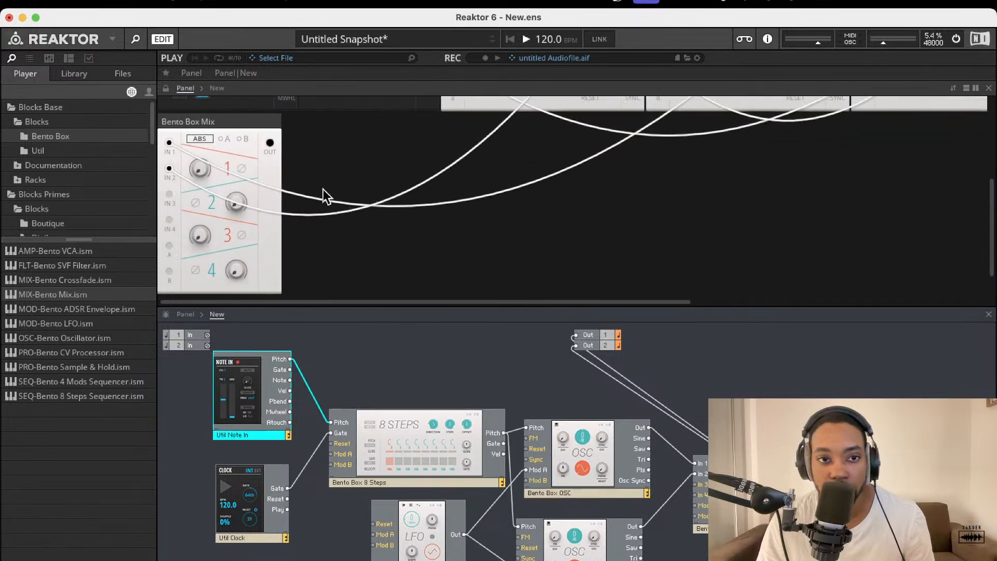
{"action": "left_click", "coordinate": [196, 163]}
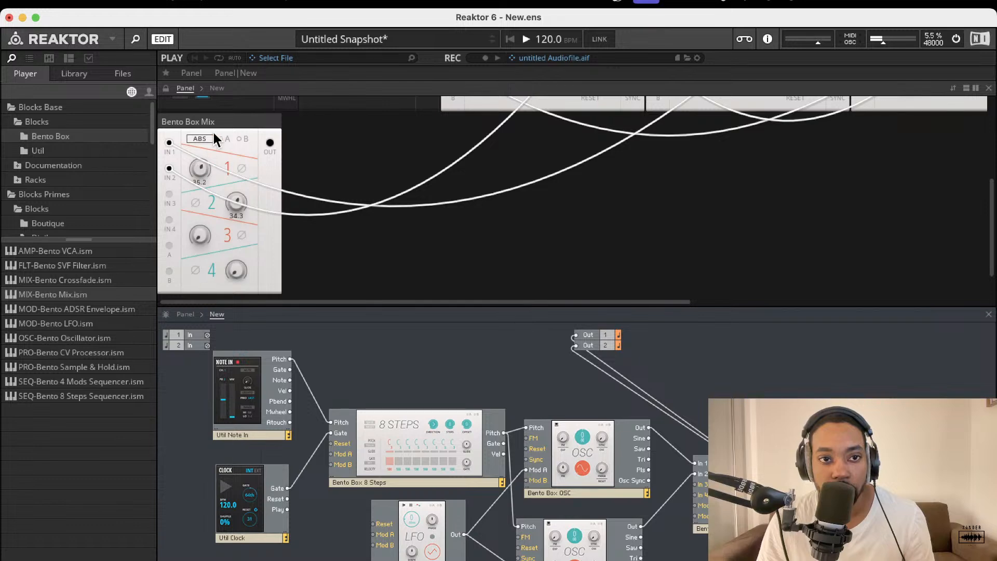
Move the Bento Mix in the panel to between the second oscillator and the LFO.
{"action": "scroll", "coordinate": [324, 188], "scroll_direction": "up", "scroll_amount": 5}
{"action": "scroll", "coordinate": [324, 191], "scroll_direction": "down", "scroll_amount": 3}
{"action": "left_click_drag", "start_coordinate": [253, 195], "coordinate": [844, 104]}
{"action": "scroll", "coordinate": [774, 170], "scroll_direction": "up", "scroll_amount": 5}
{"action": "scroll", "coordinate": [775, 169], "scroll_direction": "right", "scroll_amount": 5}
{"action": "scroll", "coordinate": [776, 169], "scroll_direction": "down", "scroll_amount": 2}
{"action": "scroll", "coordinate": [778, 172], "scroll_direction": "up", "scroll_amount": 2}
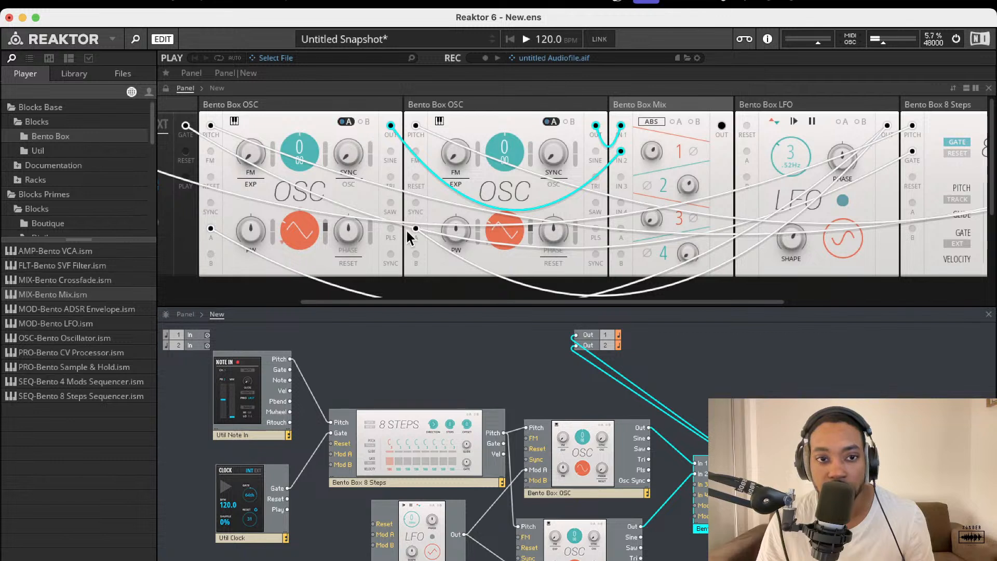
Switch the second oscillator's waveform to pulse and increase its pulse width.
{"action": "left_click_drag", "start_coordinate": [502, 229], "coordinate": [520, 22]}
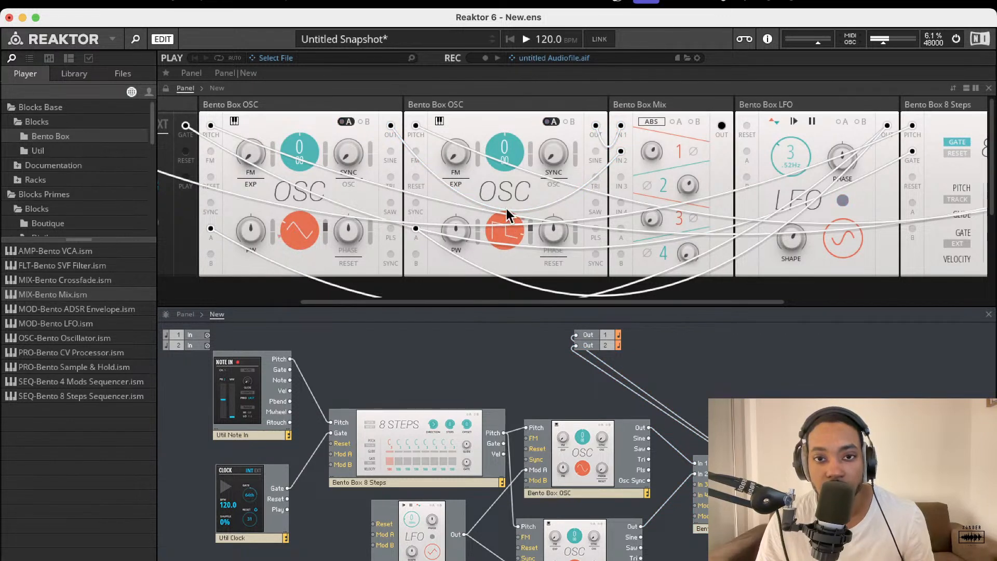
{"action": "left_click_drag", "start_coordinate": [464, 223], "coordinate": [507, 153]}
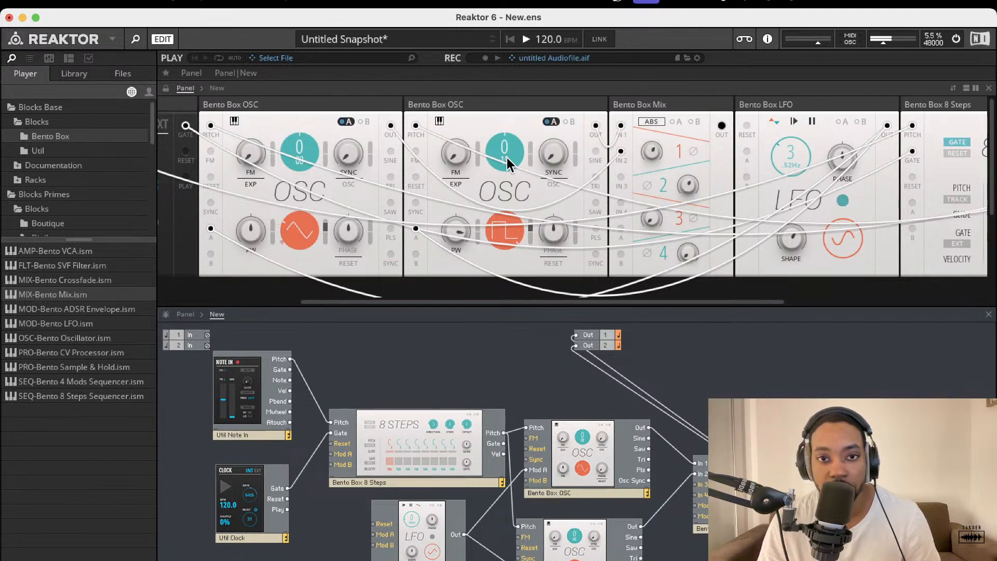
Detune the second oscillator up and down to hear the effect, and set its pitch offset to -12.
{"action": "left_click_drag", "start_coordinate": [506, 173], "coordinate": [508, 174]}
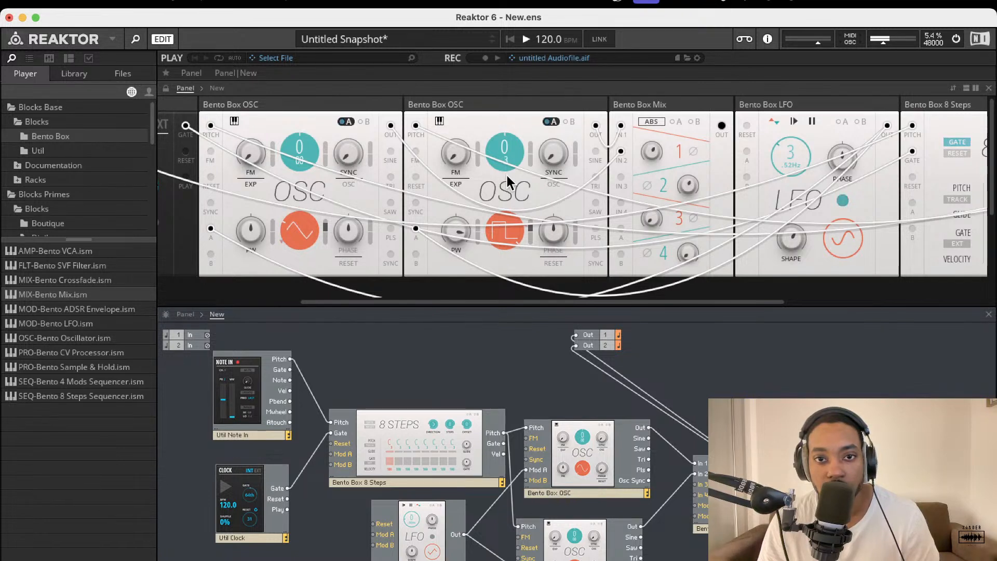
{"action": "left_click_drag", "start_coordinate": [507, 173], "coordinate": [503, 126]}
{"action": "left_click_drag", "start_coordinate": [503, 204], "coordinate": [500, 284]}
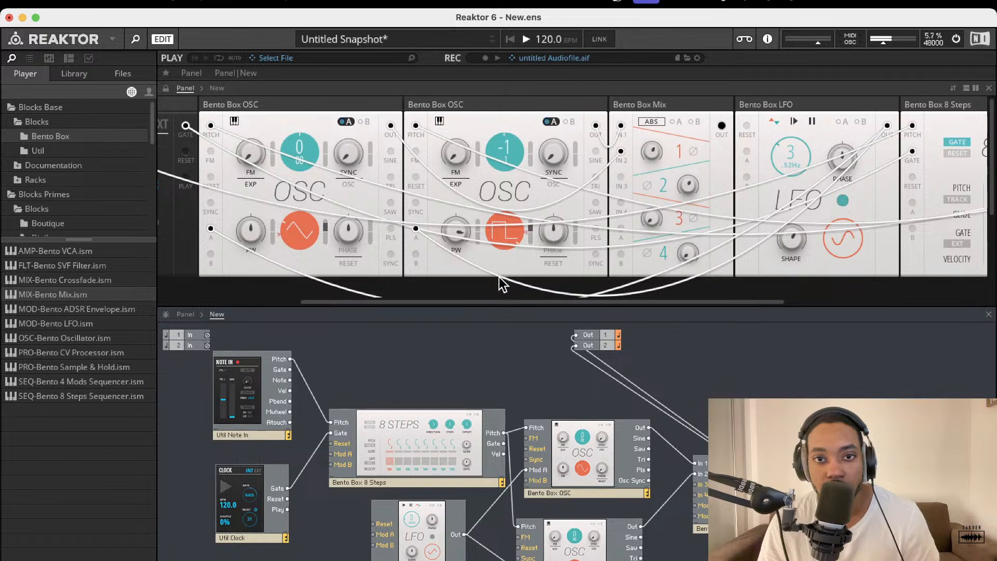
{"action": "left_click_drag", "start_coordinate": [501, 324], "coordinate": [505, 343]}
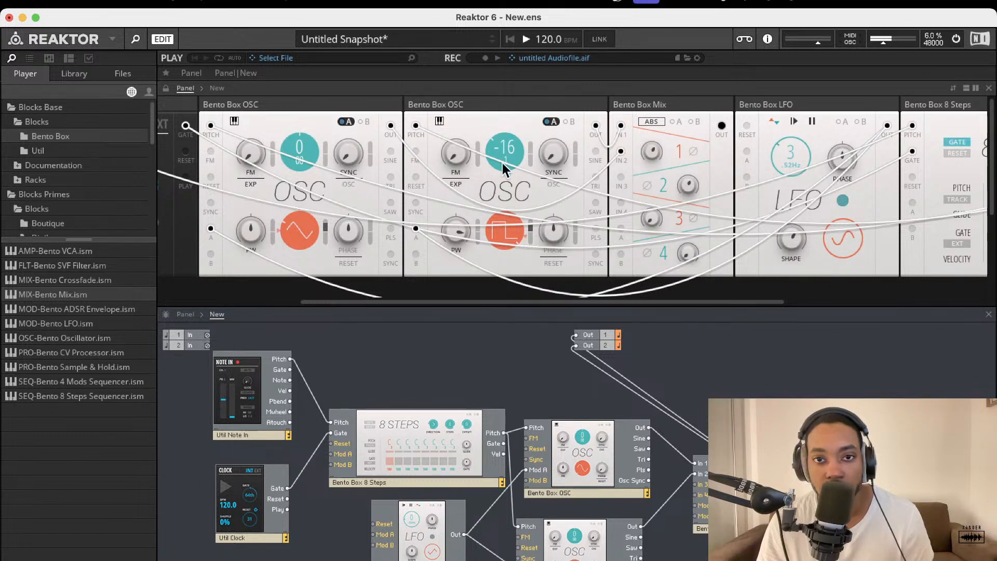
{"action": "left_click_drag", "start_coordinate": [503, 164], "coordinate": [500, 132]}
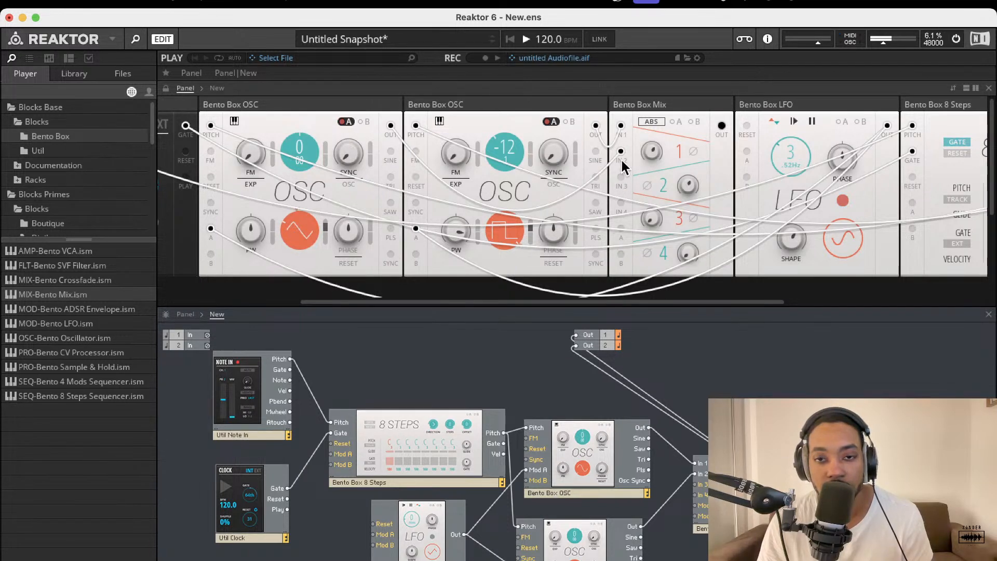
Browse the Util folder and the Driver, Digilog and Boutique folders of Blocks Primes for an effect block.
{"action": "scroll", "coordinate": [620, 156], "scroll_direction": "right", "scroll_amount": 5}
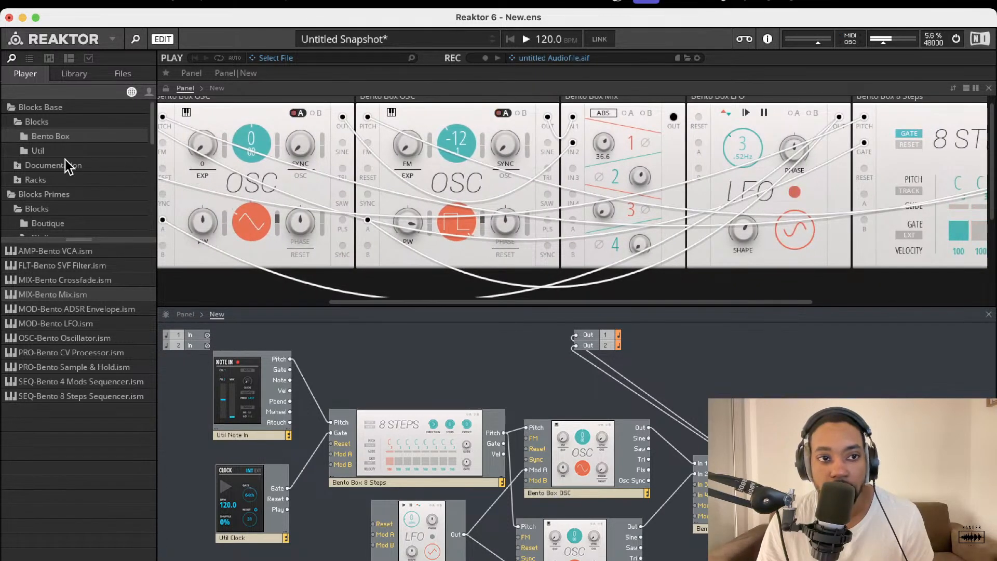
{"action": "left_click", "coordinate": [53, 150]}
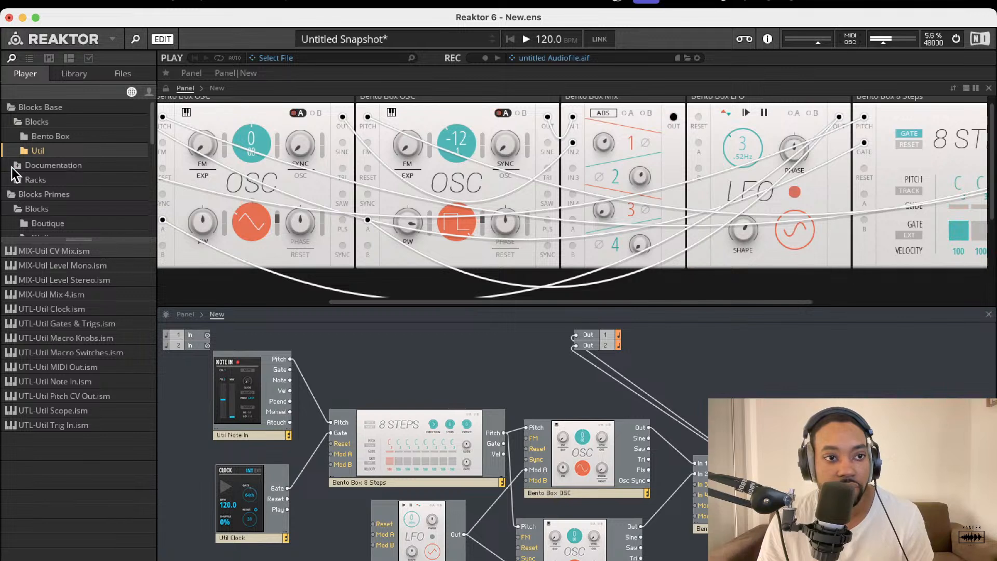
{"action": "left_click", "coordinate": [12, 166]}
{"action": "scroll", "coordinate": [31, 171], "scroll_direction": "down", "scroll_amount": 5}
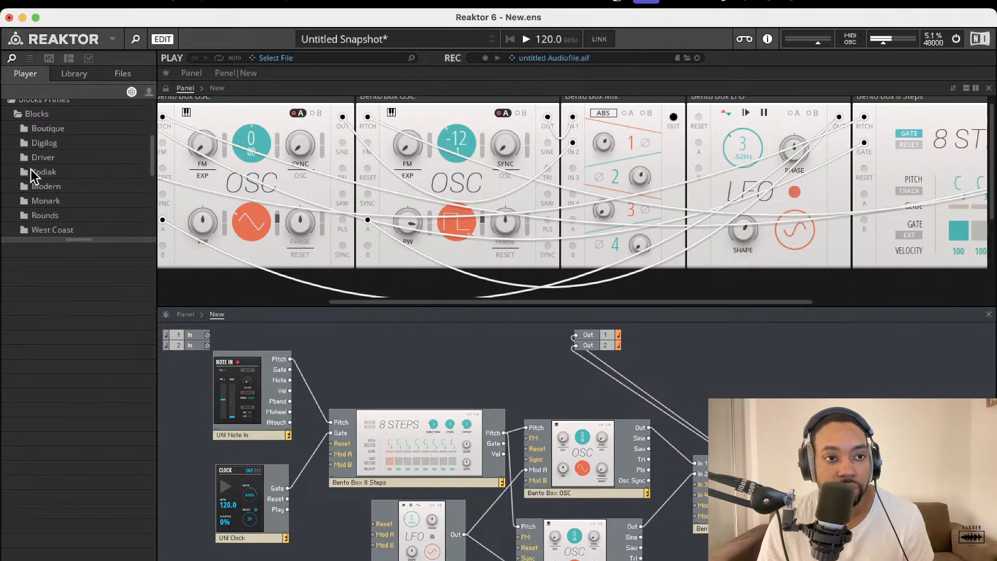
{"action": "left_click", "coordinate": [38, 159]}
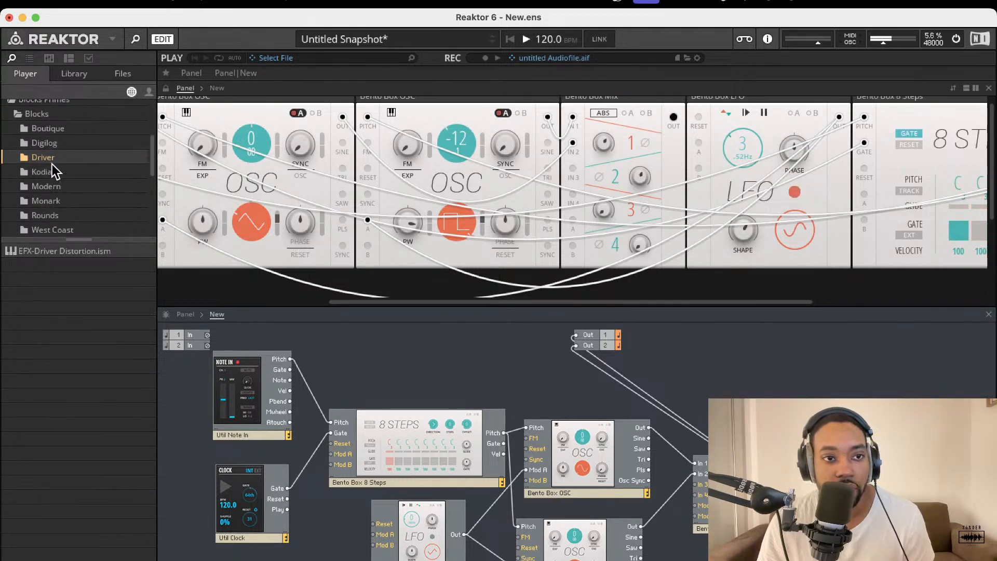
{"action": "left_click", "coordinate": [54, 142]}
{"action": "left_click", "coordinate": [55, 129]}
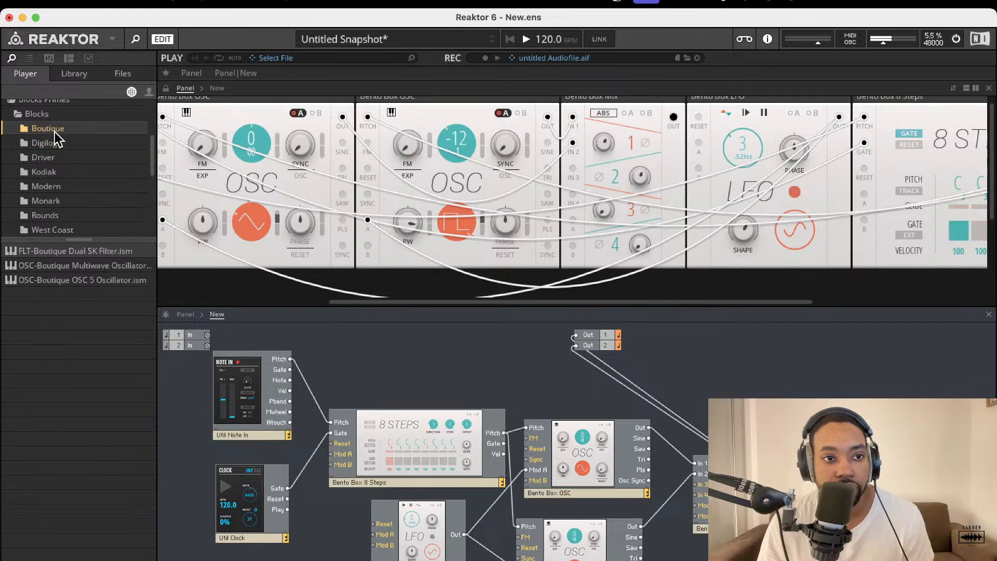
{"action": "left_click", "coordinate": [76, 264]}
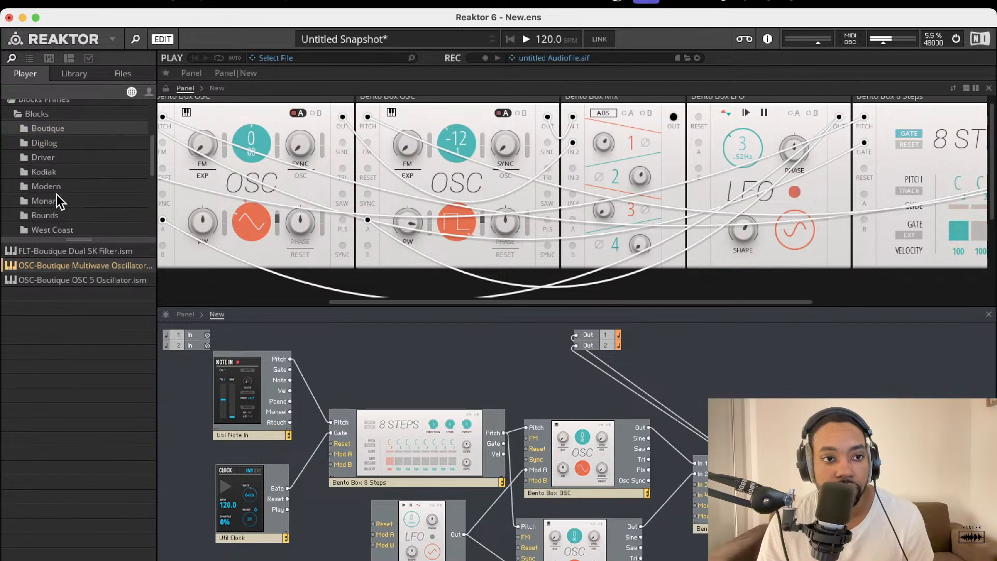
Add the Rounds Reverb from the Blocks Primes Rounds folder to the structure, below the Bento Mix output.
{"action": "scroll", "coordinate": [57, 194], "scroll_direction": "down", "scroll_amount": 3}
{"action": "left_click", "coordinate": [55, 169]}
{"action": "left_click", "coordinate": [63, 266]}
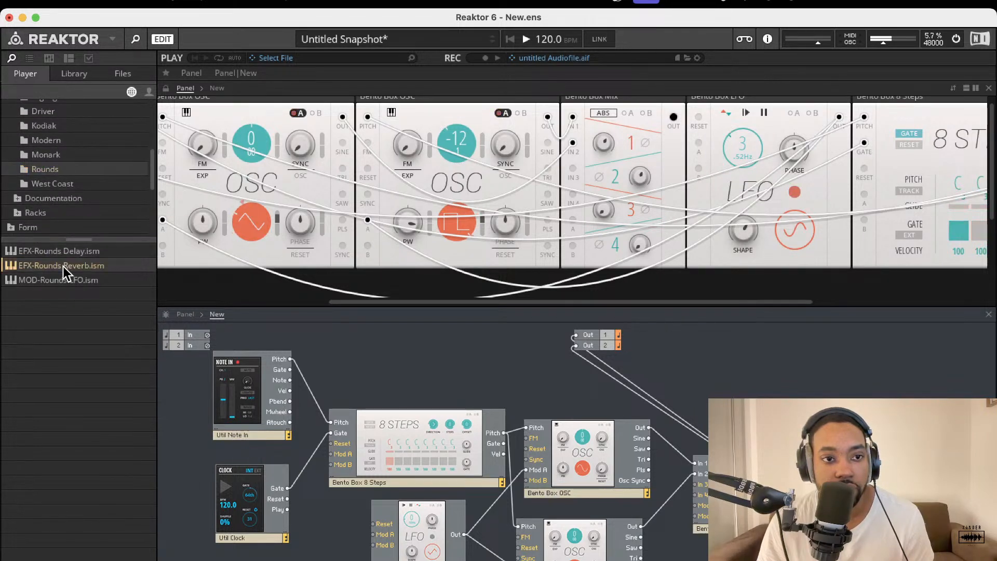
{"action": "left_click_drag", "start_coordinate": [63, 266], "coordinate": [826, 520]}
Wire the Bento Mix output into the Rounds Reverb, and the reverb's two outputs to Out 1 and Out 2.
{"action": "left_click_drag", "start_coordinate": [795, 463], "coordinate": [826, 530]}
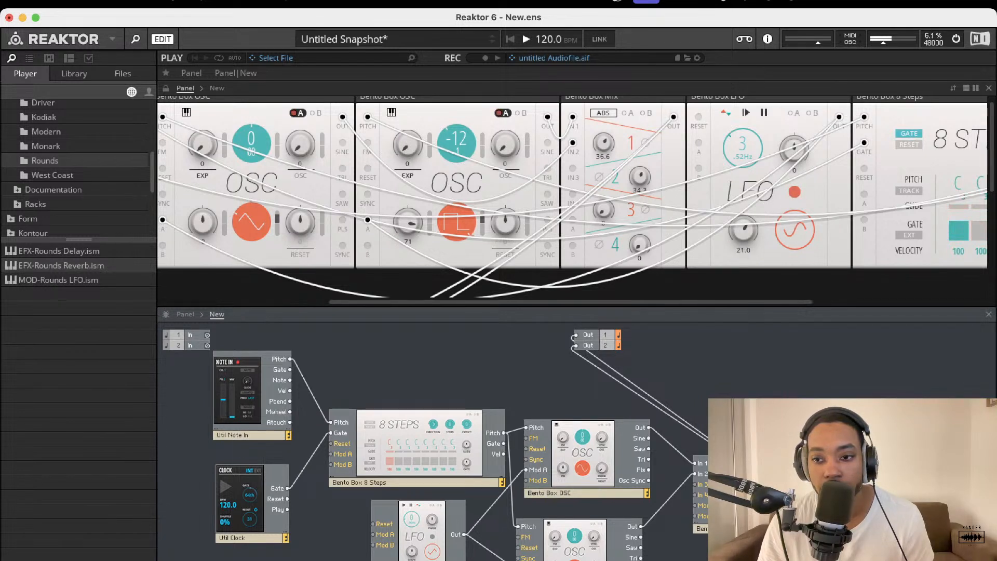
{"action": "left_click_drag", "start_coordinate": [886, 445], "coordinate": [575, 336]}
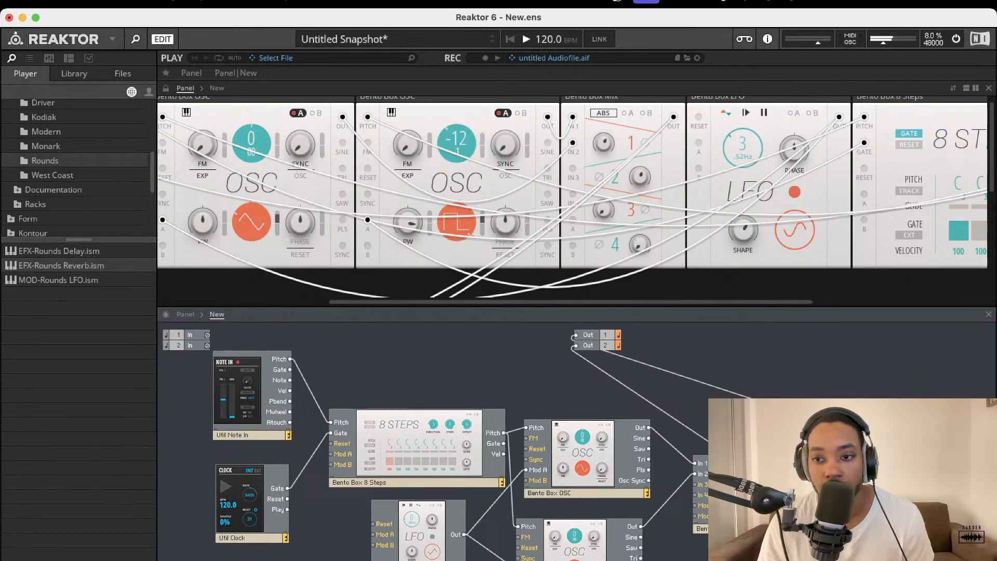
{"action": "left_click_drag", "start_coordinate": [886, 455], "coordinate": [578, 345]}
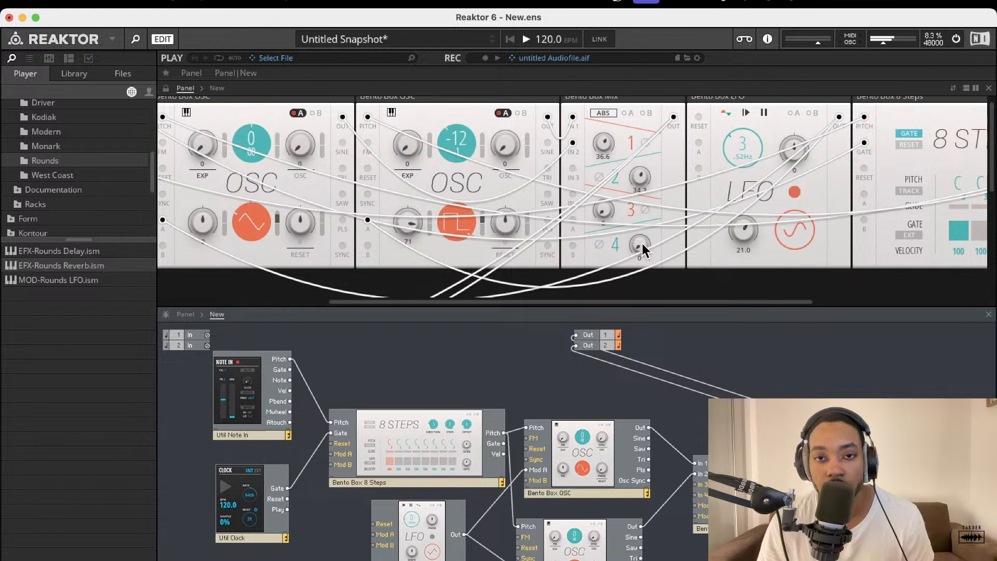
Move the Bento Box 8 Steps sequencer in the panel to just before the first oscillator.
{"action": "scroll", "coordinate": [596, 139], "scroll_direction": "right", "scroll_amount": 5}
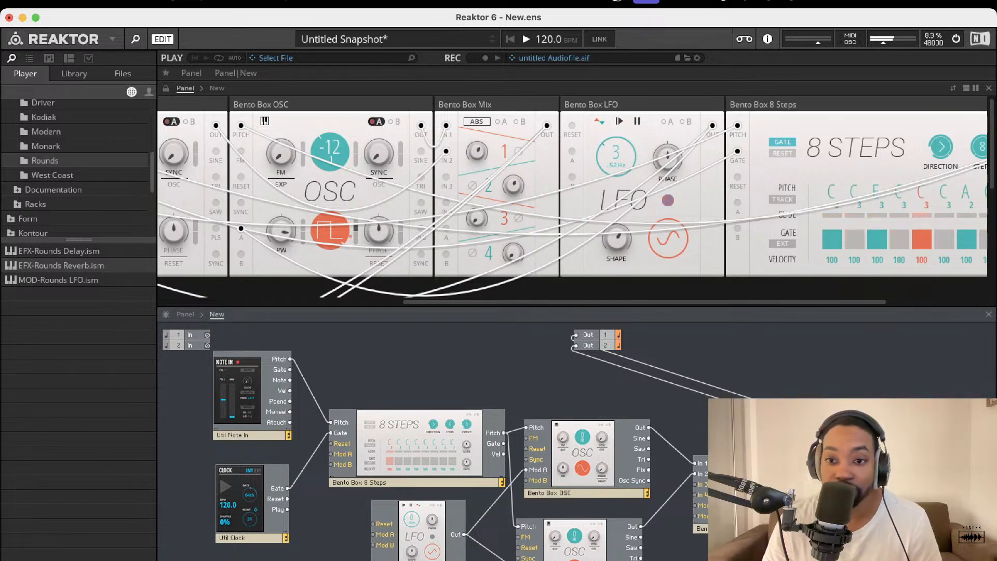
{"action": "scroll", "coordinate": [536, 232], "scroll_direction": "down", "scroll_amount": 5}
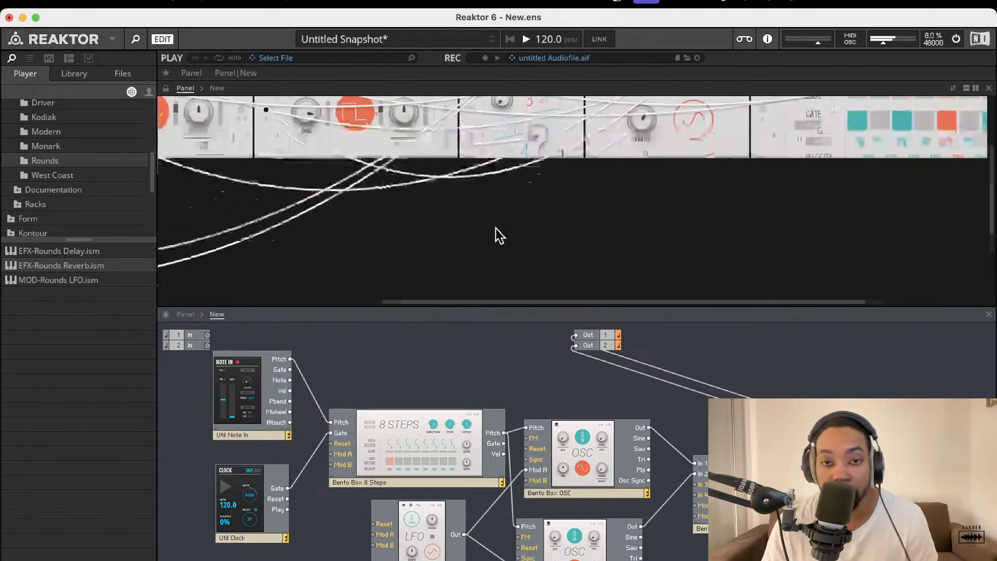
{"action": "scroll", "coordinate": [496, 229], "scroll_direction": "up", "scroll_amount": 5}
{"action": "scroll", "coordinate": [494, 229], "scroll_direction": "left", "scroll_amount": 3}
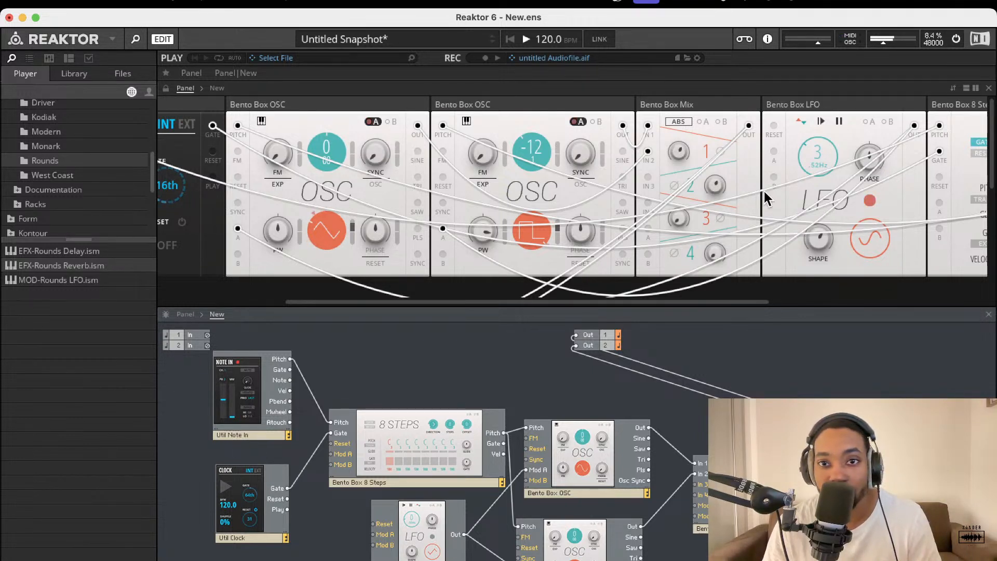
{"action": "scroll", "coordinate": [766, 197], "scroll_direction": "right", "scroll_amount": 10}
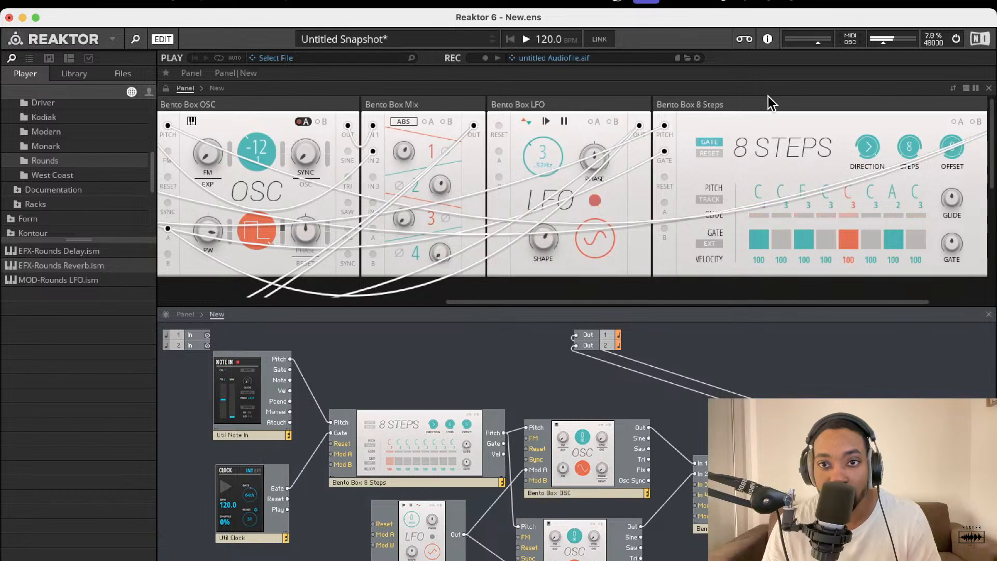
{"action": "left_click_drag", "start_coordinate": [768, 102], "coordinate": [228, 107]}
{"action": "scroll", "coordinate": [531, 126], "scroll_direction": "left", "scroll_amount": 6}
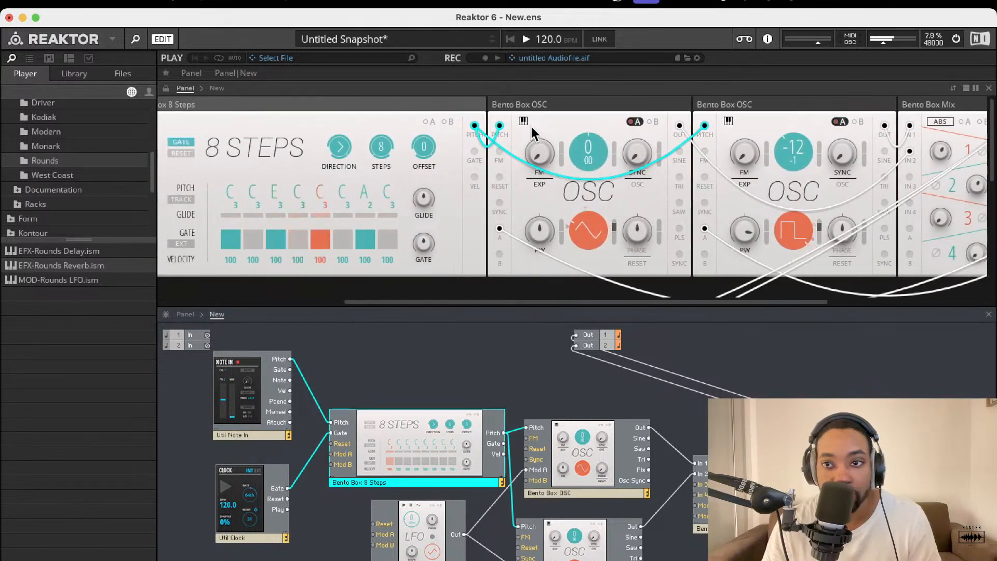
{"action": "scroll", "coordinate": [539, 127], "scroll_direction": "left", "scroll_amount": 9}
{"action": "scroll", "coordinate": [535, 127], "scroll_direction": "down", "scroll_amount": 5}
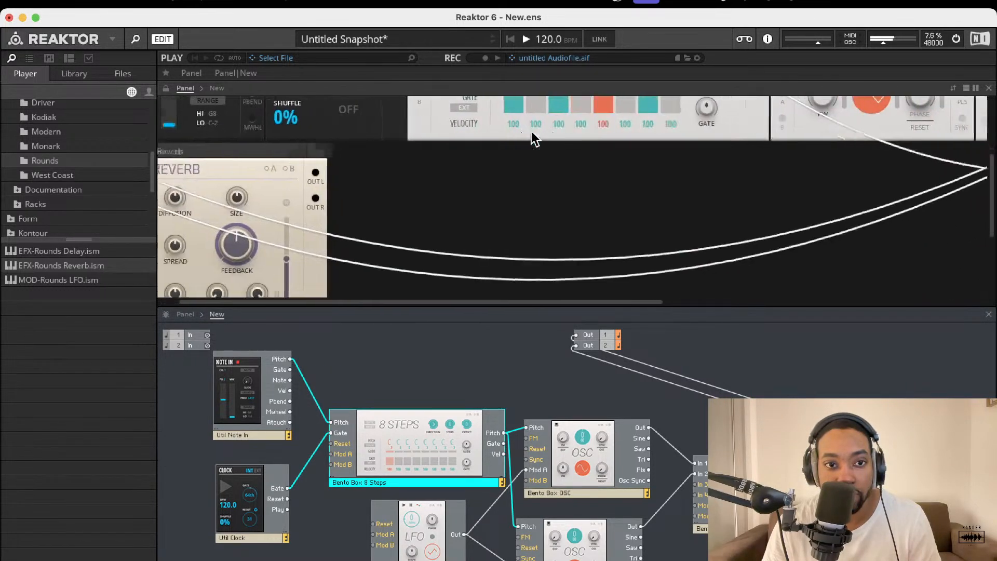
{"action": "scroll", "coordinate": [531, 132], "scroll_direction": "up", "scroll_amount": 5}
{"action": "scroll", "coordinate": [525, 135], "scroll_direction": "right", "scroll_amount": 4}
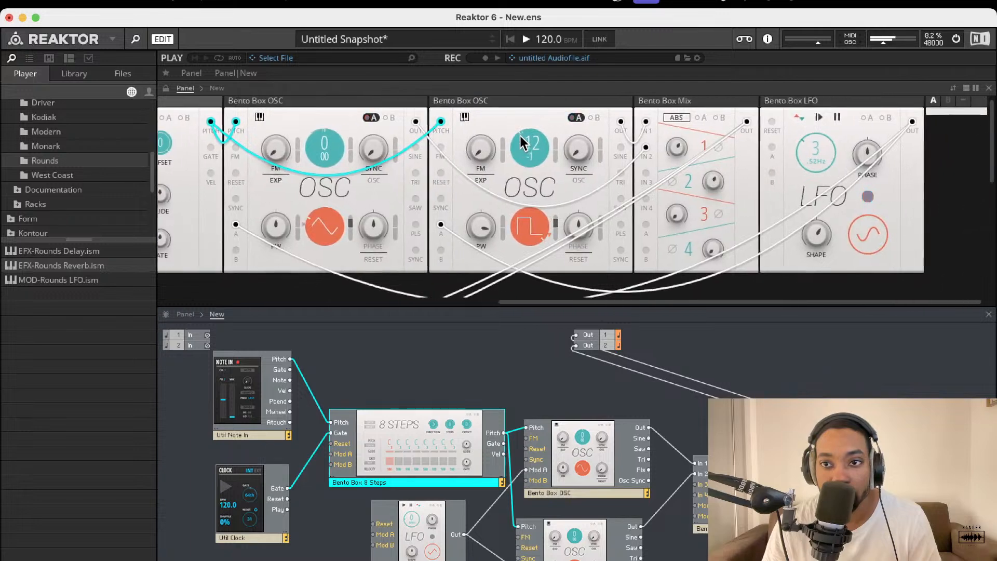
{"action": "scroll", "coordinate": [520, 135], "scroll_direction": "left", "scroll_amount": 4}
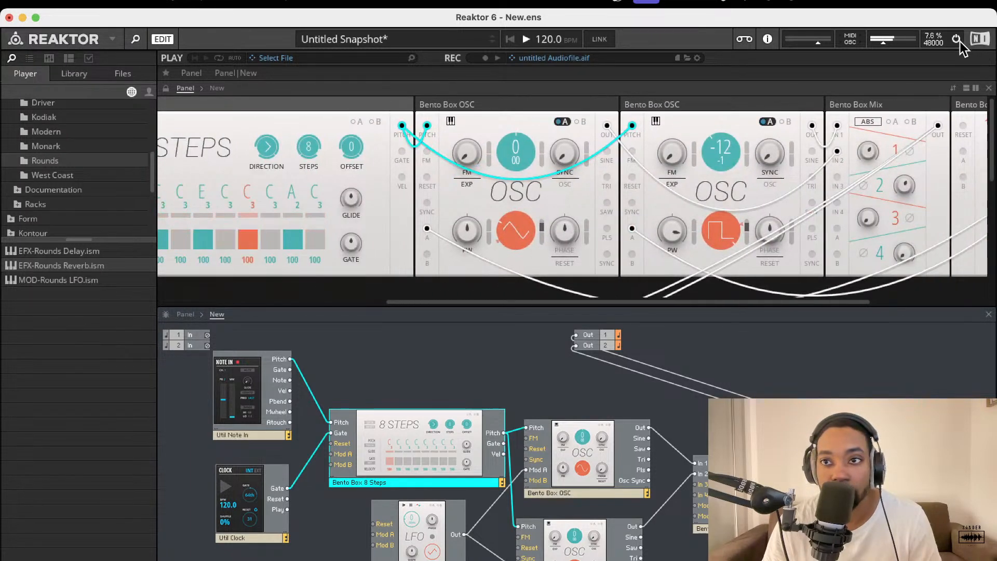